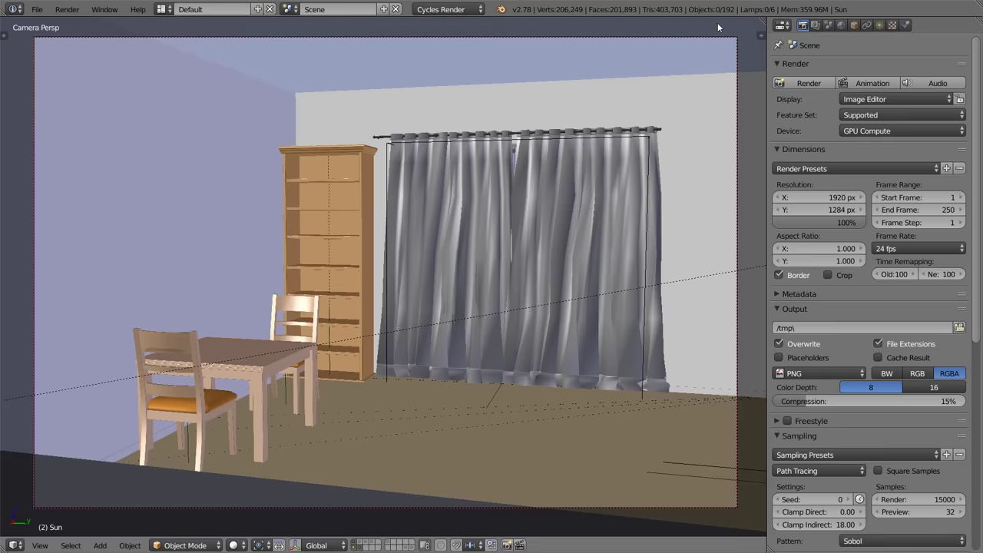
Select the sun lamp outside the windows, inspect its placement around the house and return to the camera view
{"action": "left_click", "coordinate": [879, 26]}
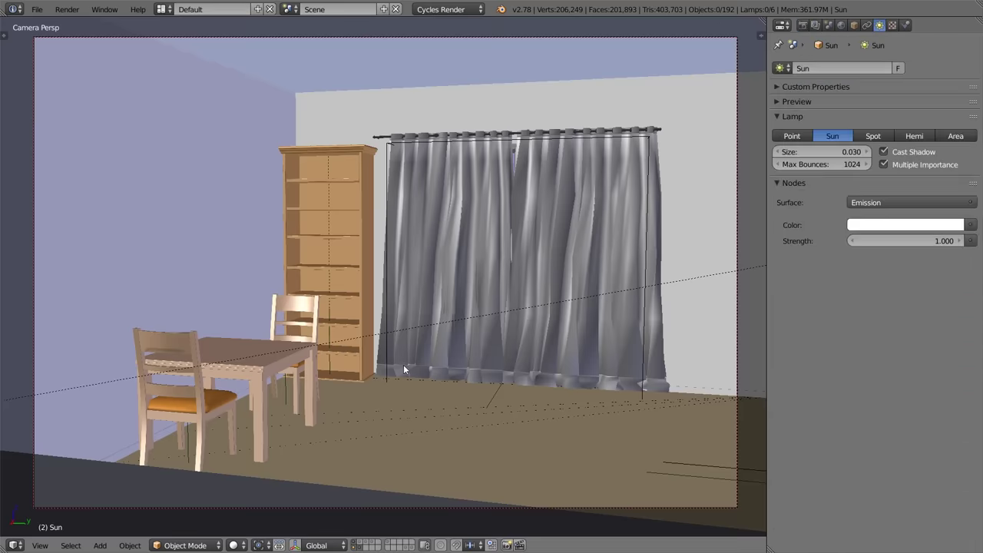
{"action": "middle_click_drag", "start_coordinate": [404, 364], "coordinate": [364, 321]}
{"action": "middle_click_drag", "start_coordinate": [527, 263], "coordinate": [551, 241]}
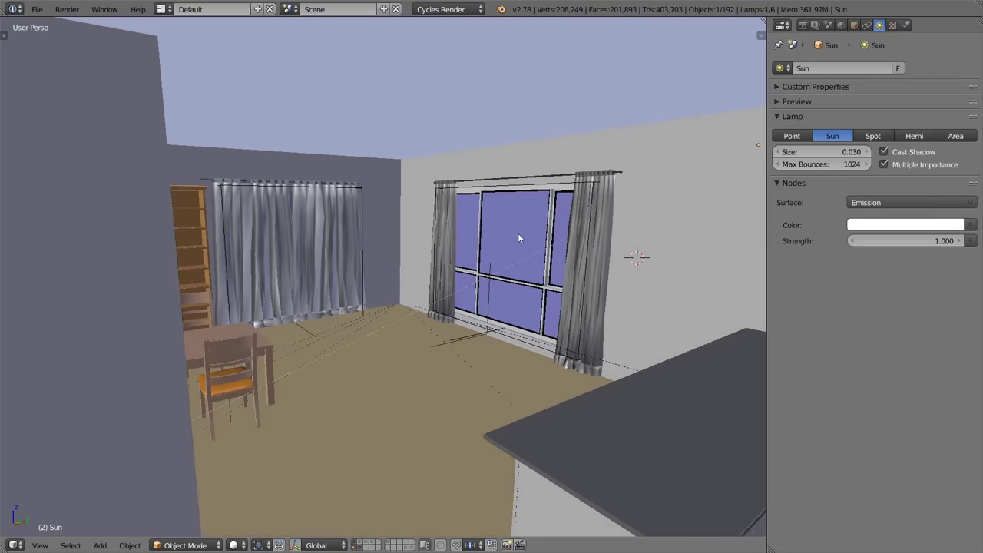
{"action": "right_click", "coordinate": [560, 288]}
{"action": "scroll", "coordinate": [560, 288], "scroll_direction": "down", "scroll_amount": 10}
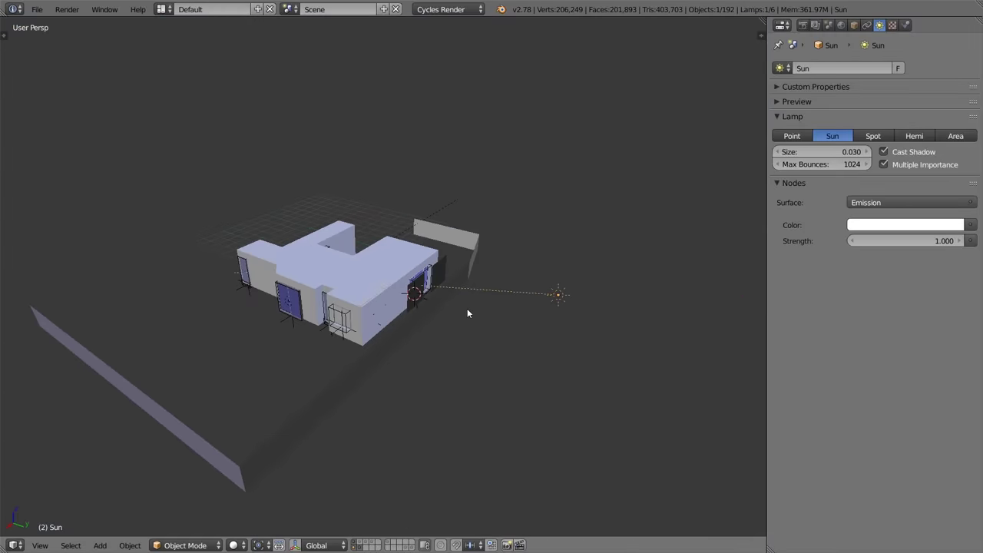
{"action": "key", "text": "KP_0"}
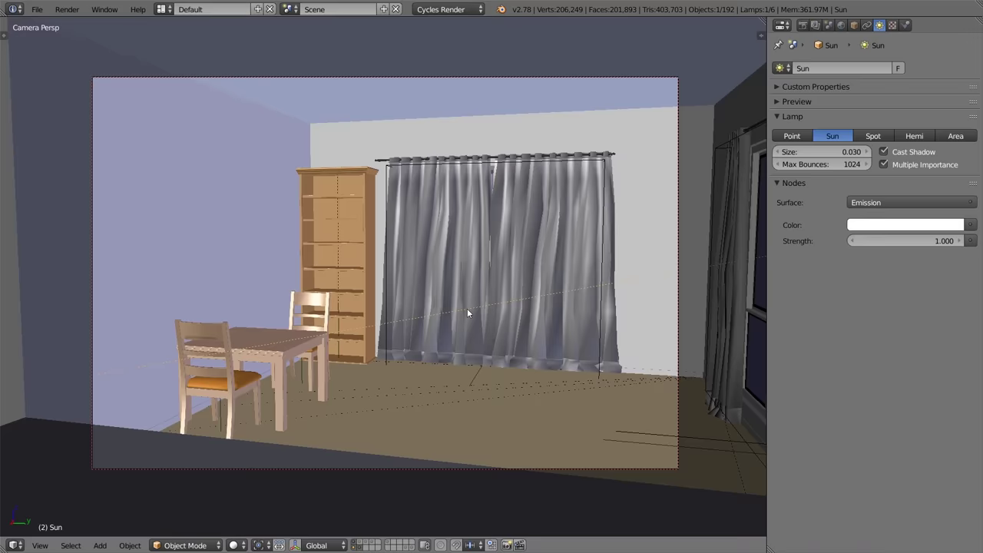
{"action": "scroll", "coordinate": [407, 324], "scroll_direction": "up", "scroll_amount": 2}
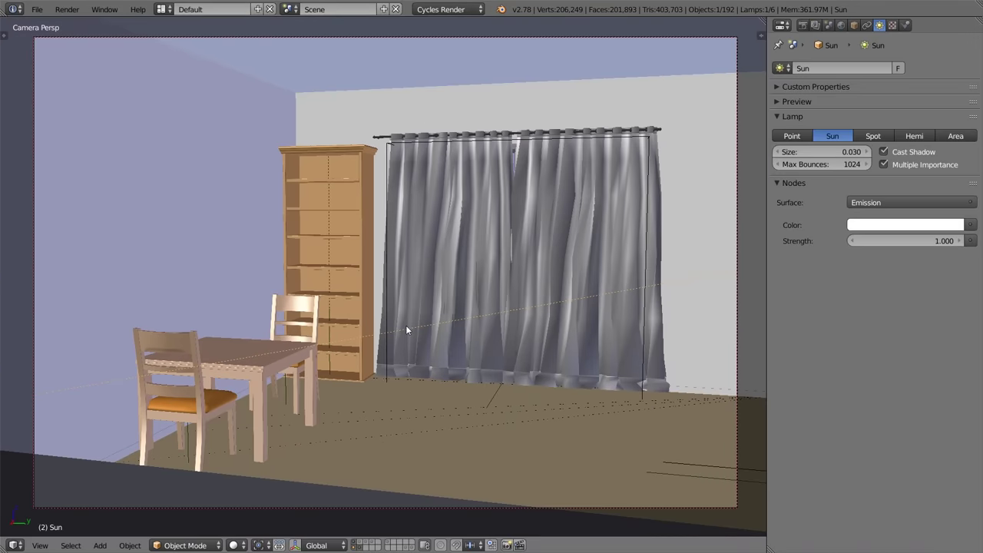
Preview the rendered scene and raise the sun lamp's strength to 17.6
{"action": "key", "text": "shift+z"}
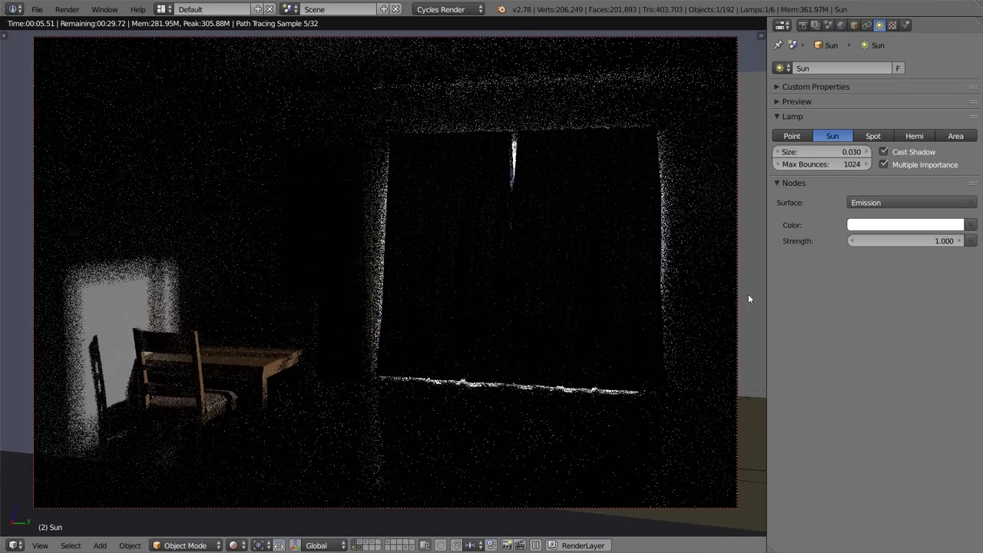
{"action": "mouse_move", "coordinate": [924, 241]}
{"action": "left_mouse_down"}
{"action": "mouse_move", "coordinate": [968, 241]}
{"action": "mouse_move", "coordinate": [924, 246]}
{"action": "left_mouse_up"}
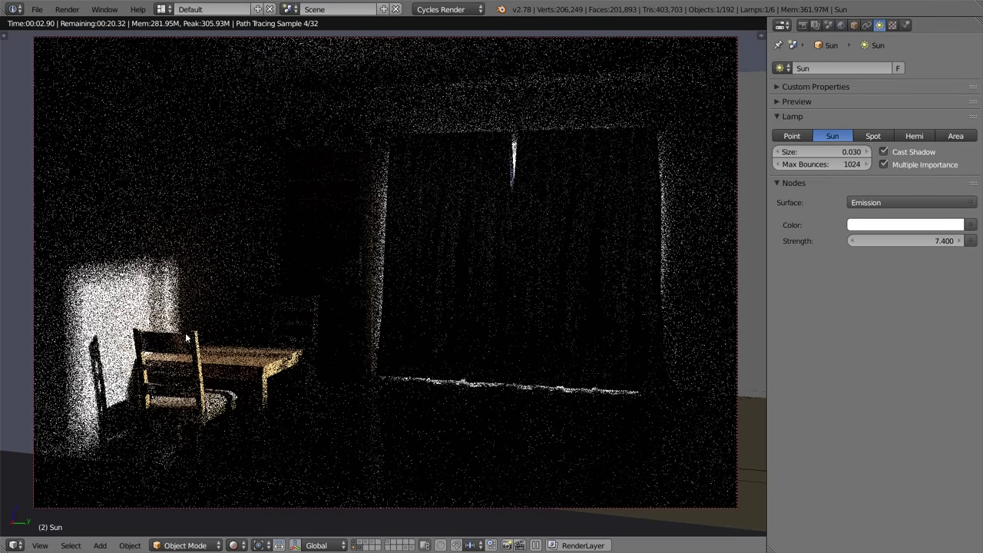
{"action": "mouse_move", "coordinate": [902, 242]}
{"action": "left_mouse_down"}
{"action": "mouse_move", "coordinate": [979, 241]}
{"action": "mouse_move", "coordinate": [906, 249]}
{"action": "left_mouse_up"}
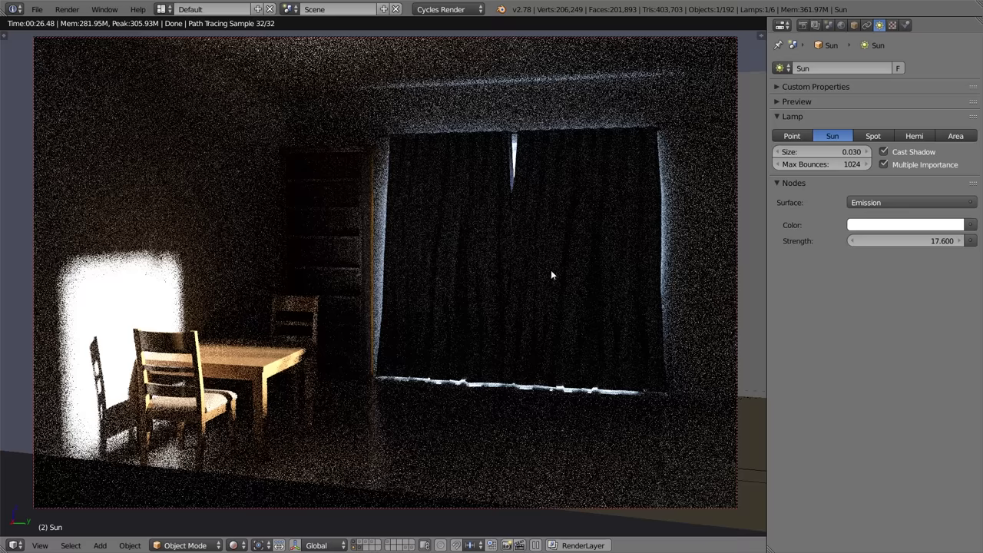
Set the world background strength to 50, check the rendered preview and return to solid shading
{"action": "left_click", "coordinate": [841, 24]}
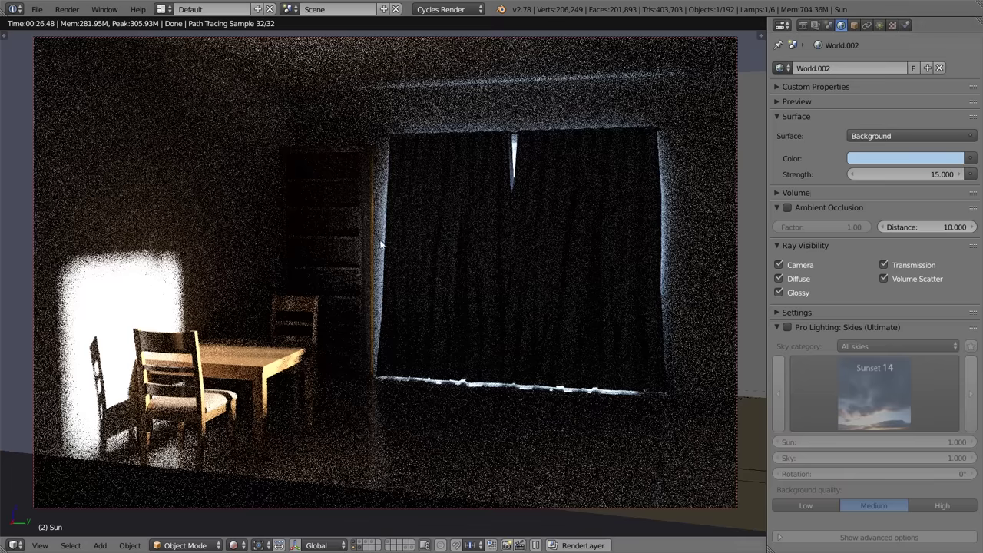
{"action": "left_click", "coordinate": [912, 172]}
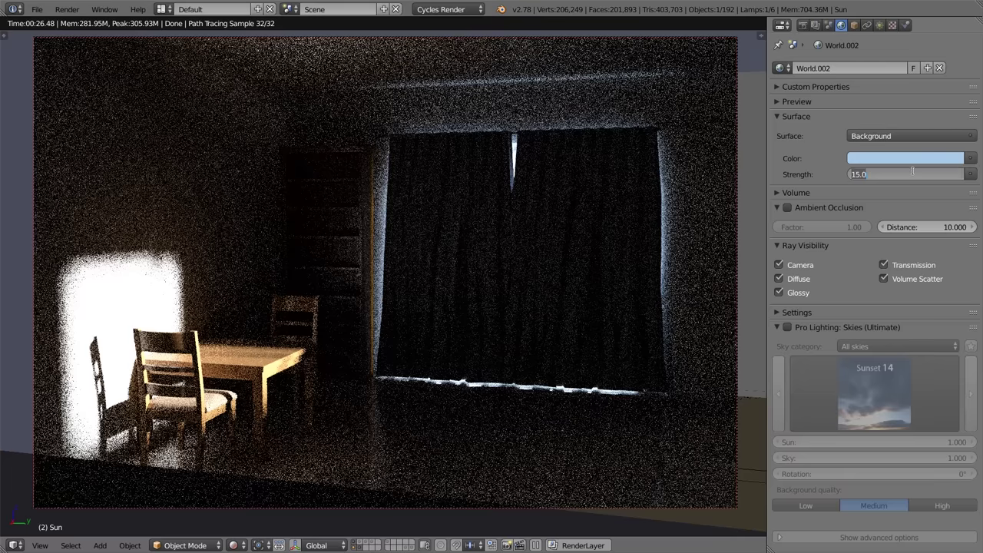
{"action": "type", "text": "50"}
{"action": "key", "text": "Return"}
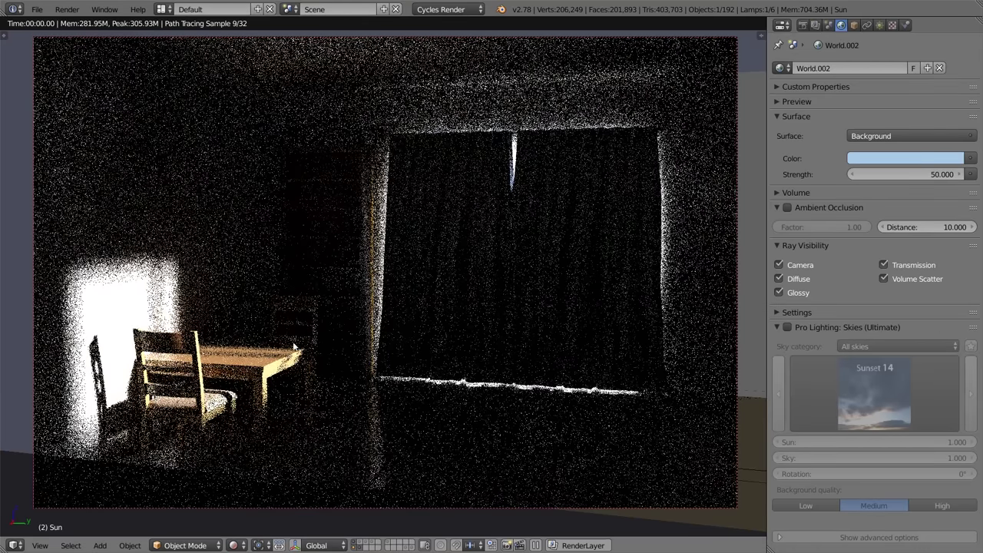
{"action": "key", "text": "shift+z"}
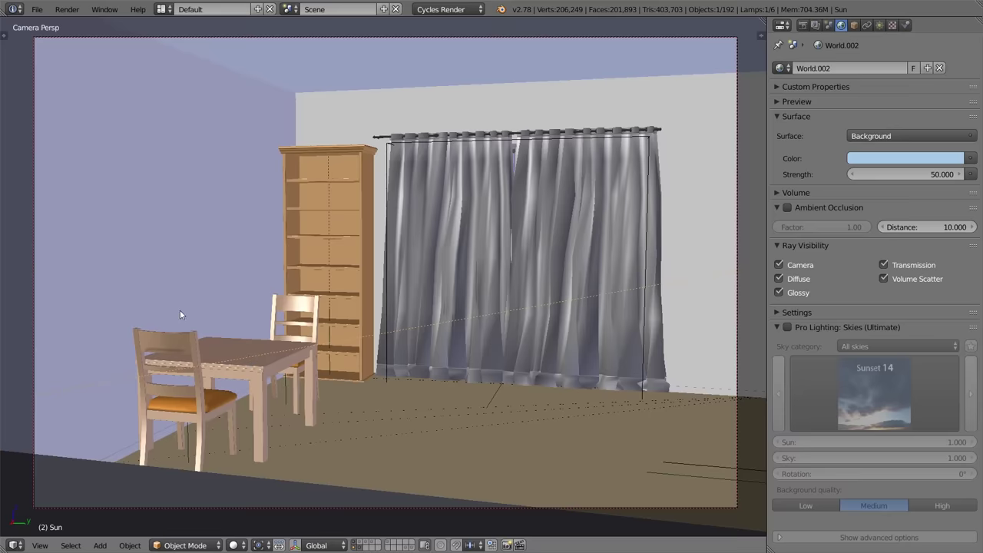
Snap the 3D cursor to the table and add an area lamp there
{"action": "right_click", "coordinate": [246, 350]}
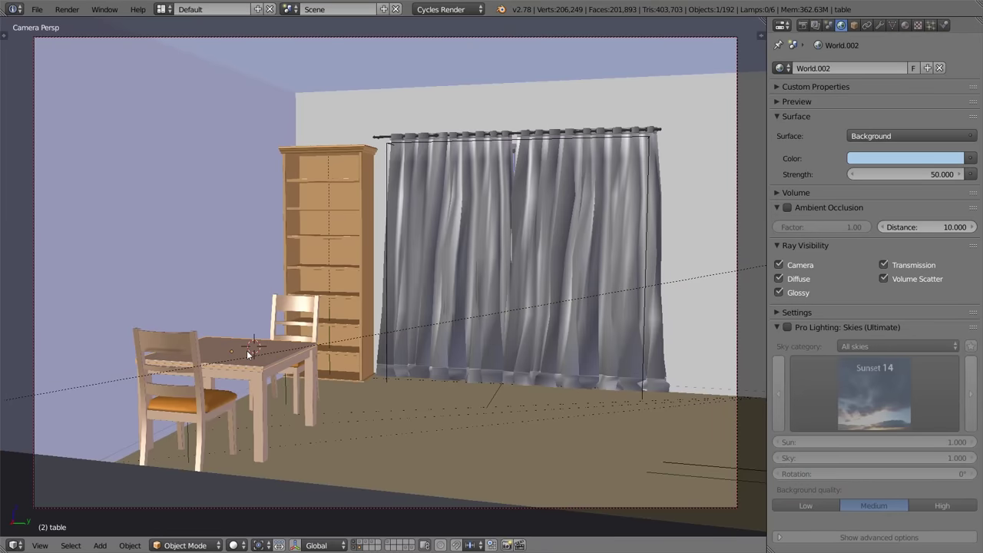
{"action": "key", "text": "shift+s"}
{"action": "left_click", "coordinate": [229, 411]}
{"action": "key", "text": "shift+a"}
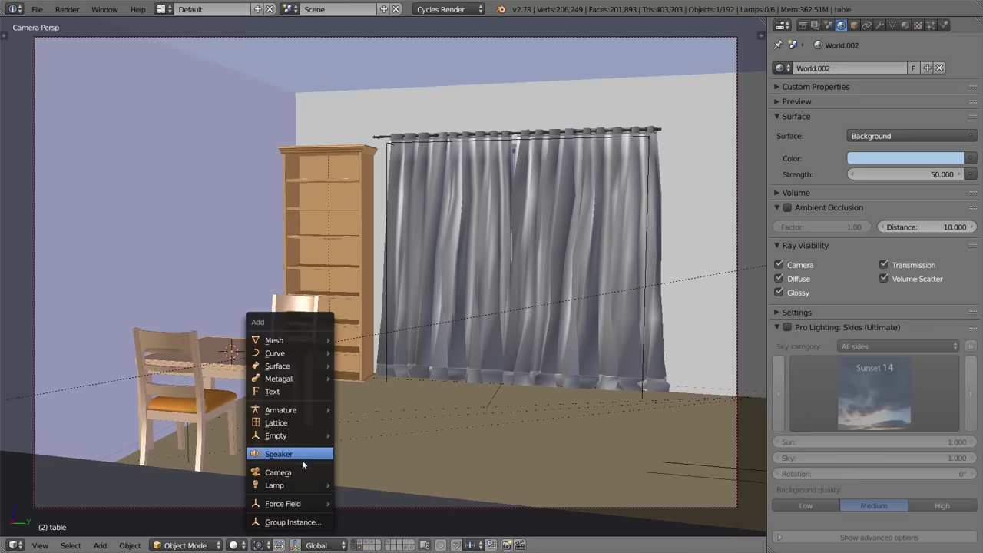
{"action": "mouse_move", "coordinate": [292, 488]}
{"action": "left_click", "coordinate": [355, 484]}
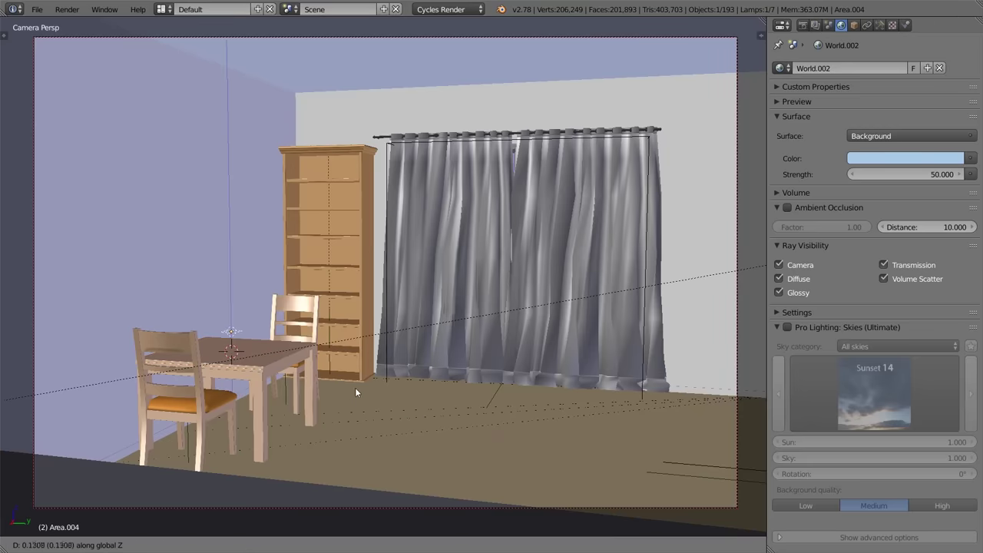
Rotate the area lamp upright about the X axis and move it about -0.45 along the global Y axis
{"action": "key", "text": "r"}
{"action": "key", "text": "x"}
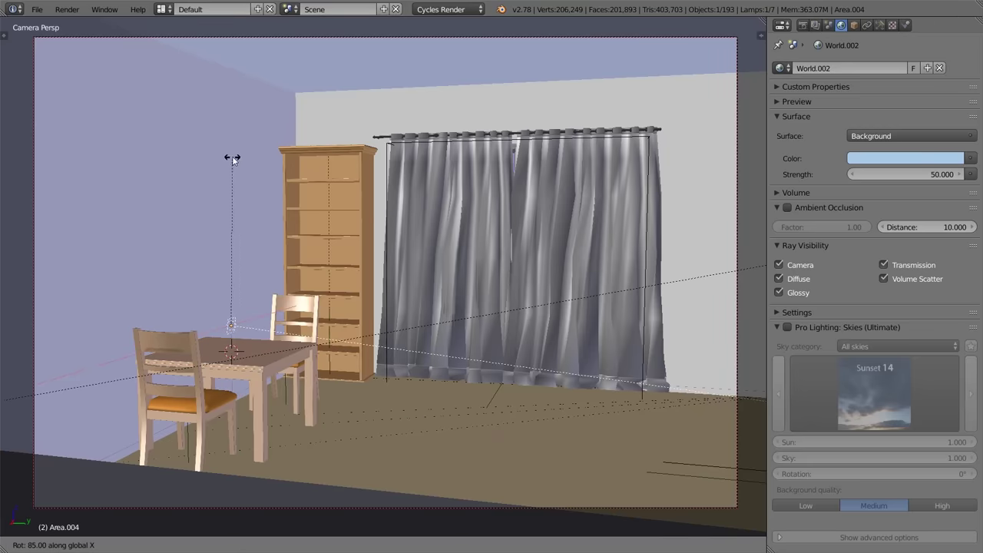
{"action": "left_click", "coordinate": [216, 156]}
{"action": "key", "text": "g"}
{"action": "key", "text": "y"}
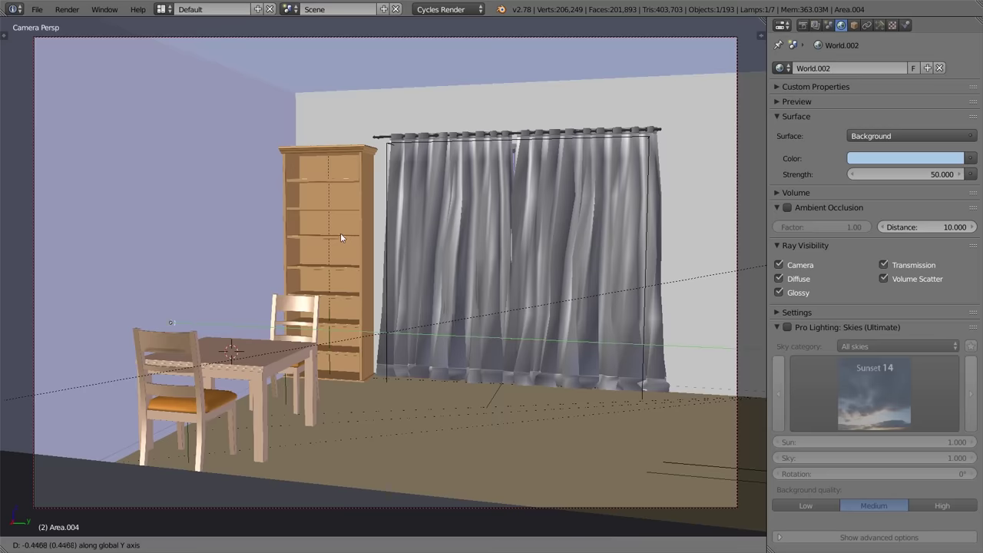
{"action": "left_click", "coordinate": [344, 238]}
Set the area lamp's size to 0.624 and shift the lamp along the X axis
{"action": "left_click", "coordinate": [880, 26]}
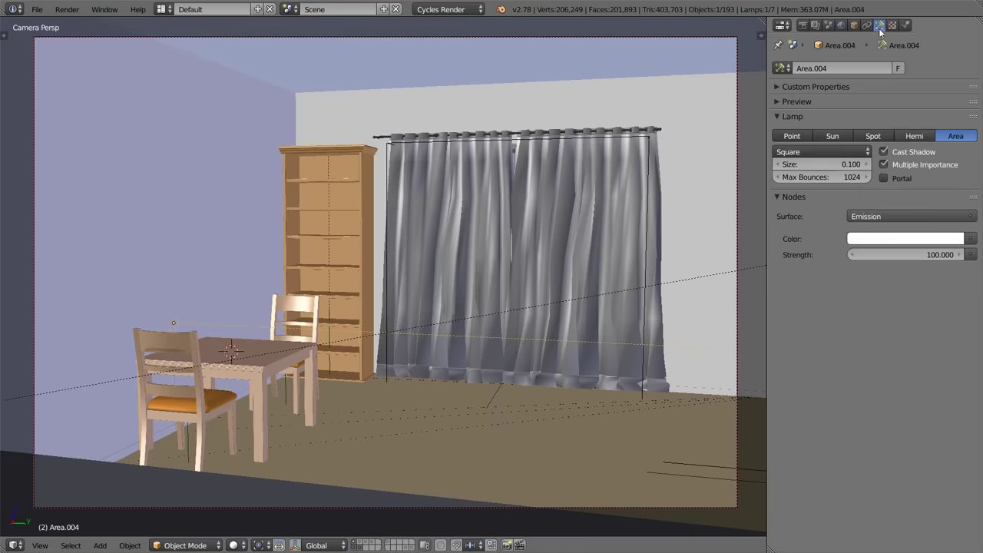
{"action": "left_click_drag", "start_coordinate": [826, 165], "coordinate": [853, 164]}
{"action": "key", "text": "g"}
{"action": "key", "text": "x"}
{"action": "left_click", "coordinate": [503, 241]}
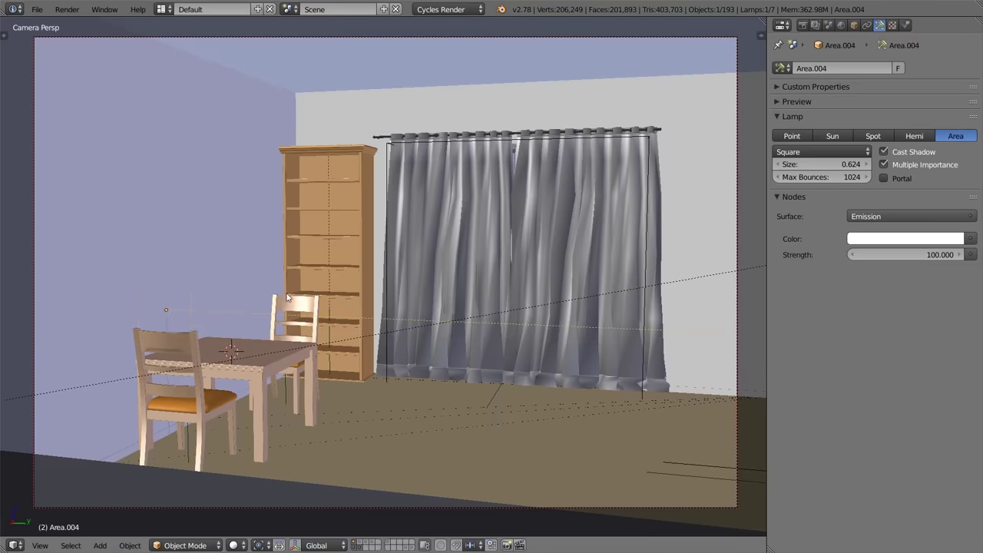
Preview the rendered scene and set the area lamp's strength to 5
{"action": "key", "text": "shift+z"}
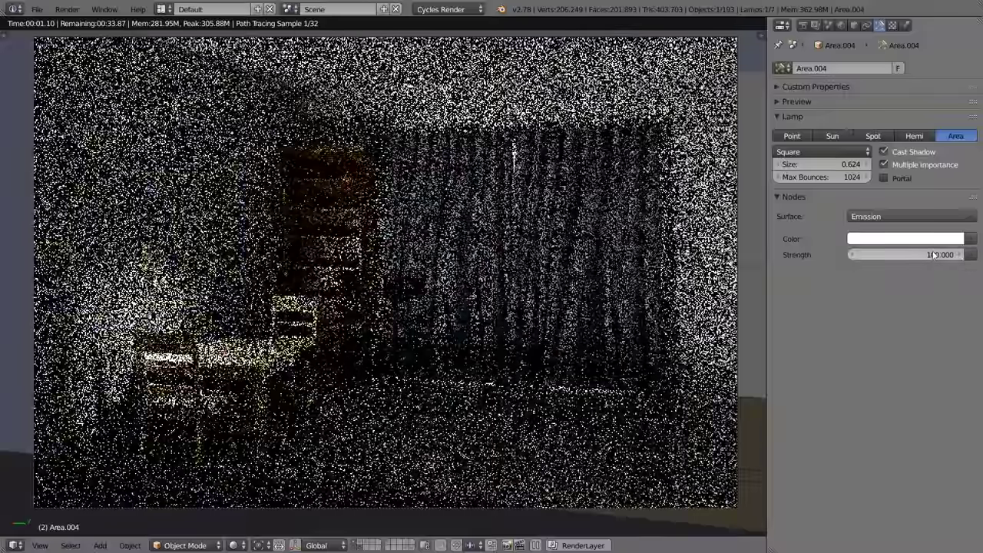
{"action": "left_click", "coordinate": [934, 256]}
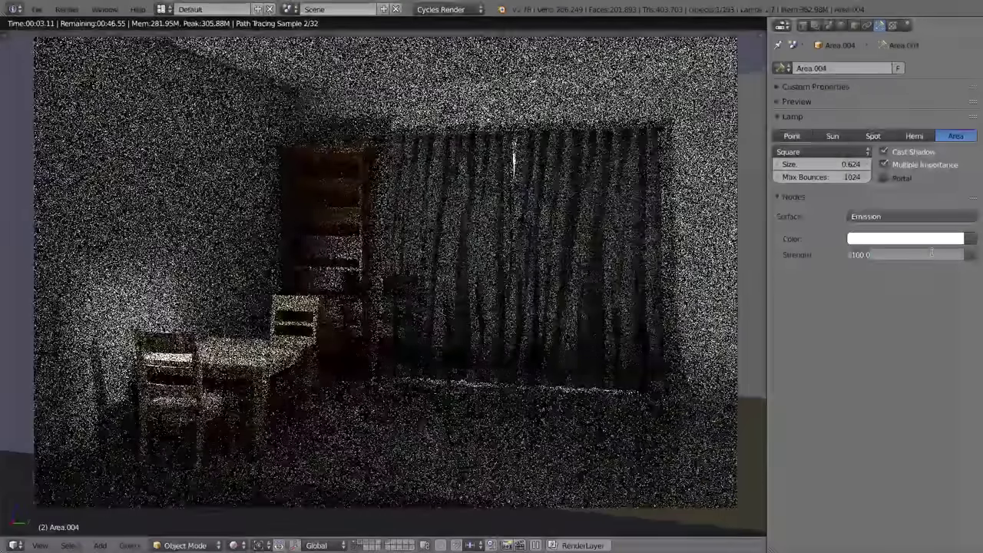
{"action": "type", "text": "5"}
{"action": "key", "text": "Return"}
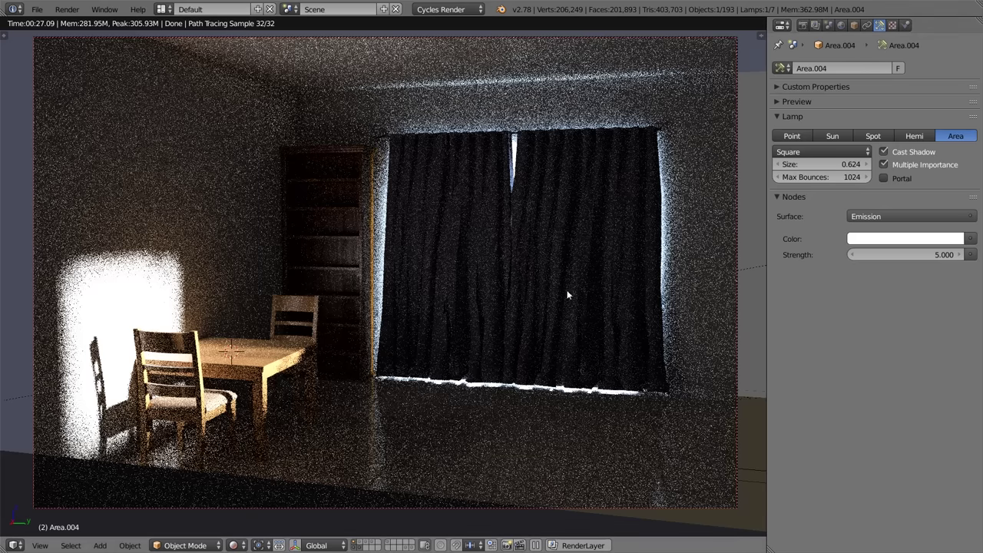
Delete the area lamp near the table and set the world background strength to 15
{"action": "key", "text": "shift+z"}
{"action": "right_click", "coordinate": [618, 290]}
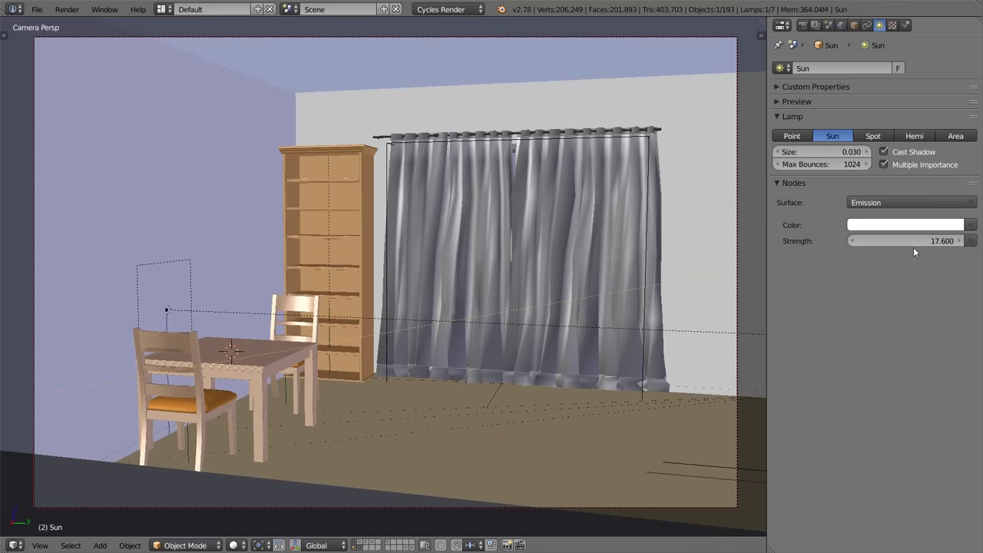
{"action": "key", "text": "shift+z"}
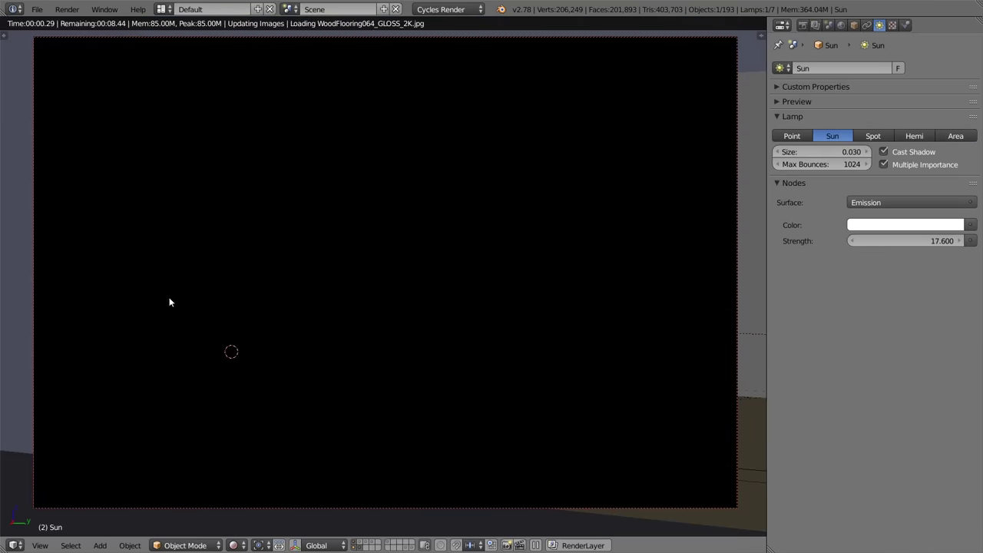
{"action": "key", "text": "shift+z"}
{"action": "right_click", "coordinate": [173, 307]}
{"action": "right_click", "coordinate": [170, 306]}
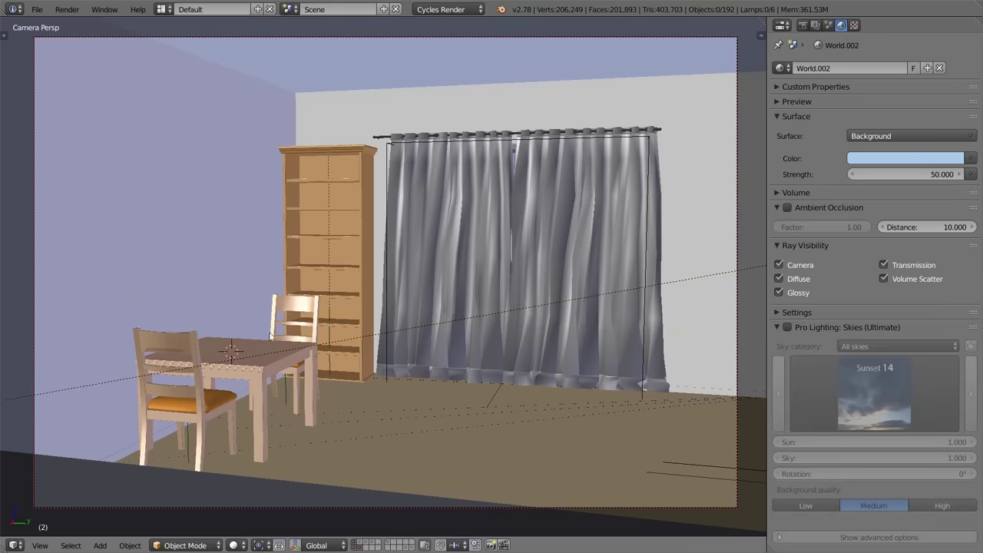
{"action": "left_click", "coordinate": [911, 173]}
{"action": "type", "text": "15"}
{"action": "key", "text": "Return"}
Select the sun lamp, preview the rendered scene and open the lamp's strength value for editing
{"action": "right_click", "coordinate": [459, 322]}
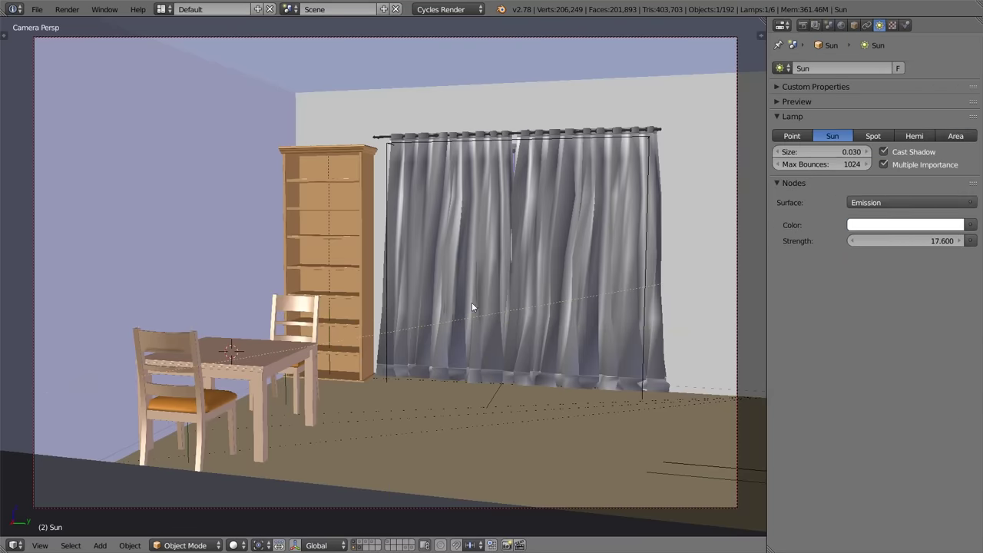
{"action": "key", "text": "shift+z"}
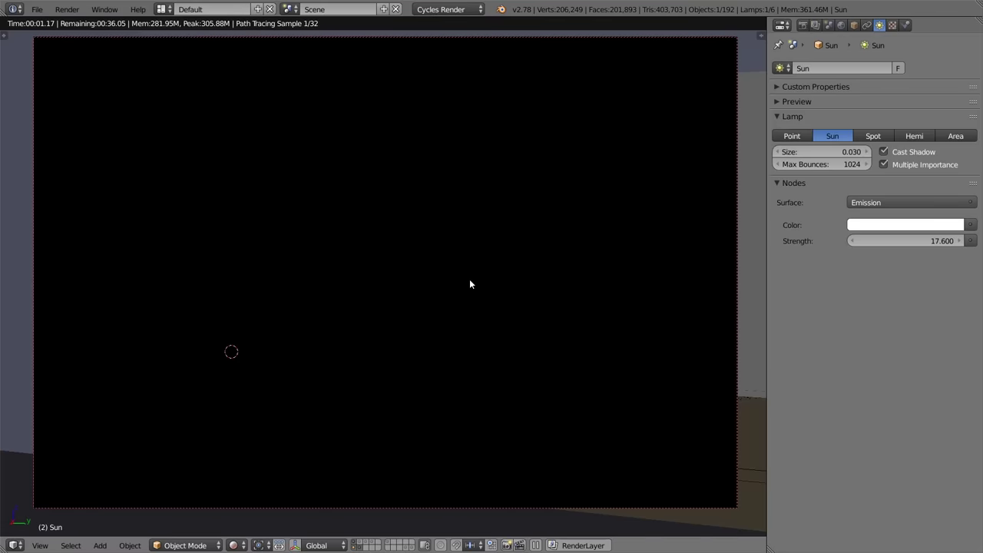
{"action": "left_click", "coordinate": [904, 241]}
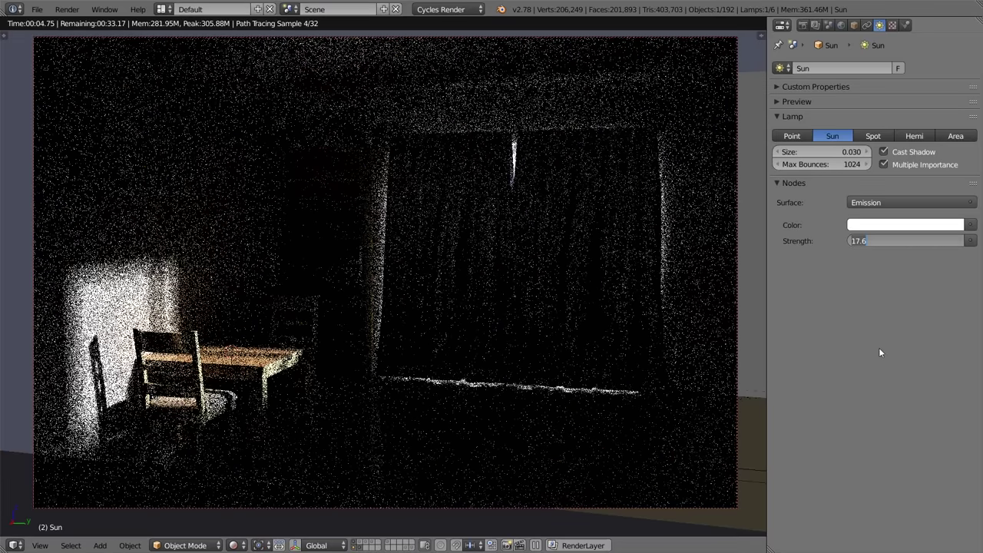
{"action": "key", "text": "Return"}
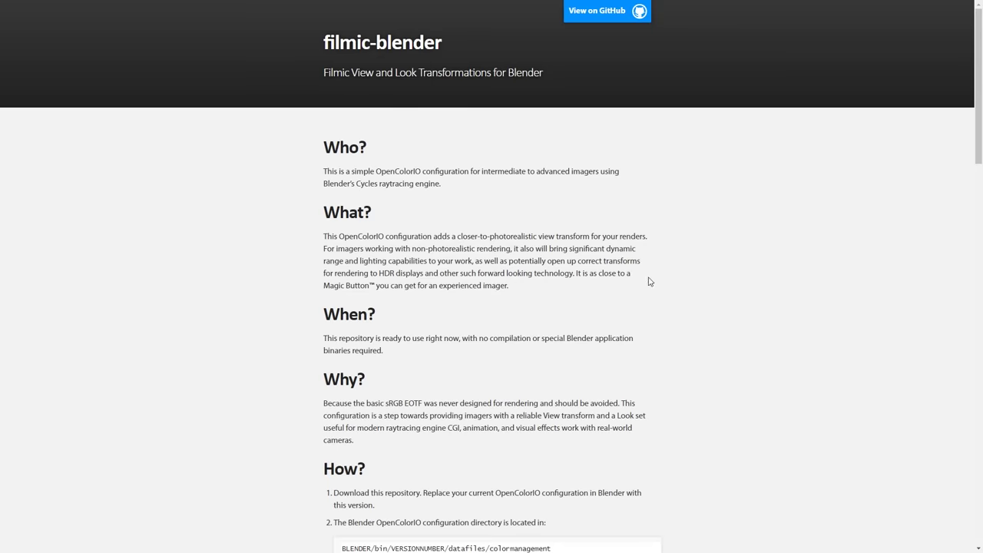
Review the filmic-blender web page in the browser, open its GitHub repository and check the ZIP download option
{"action": "scroll", "coordinate": [652, 285], "scroll_direction": "down", "scroll_amount": 10}
{"action": "scroll", "coordinate": [716, 357], "scroll_direction": "up", "scroll_amount": 10}
{"action": "left_click", "coordinate": [608, 13]}
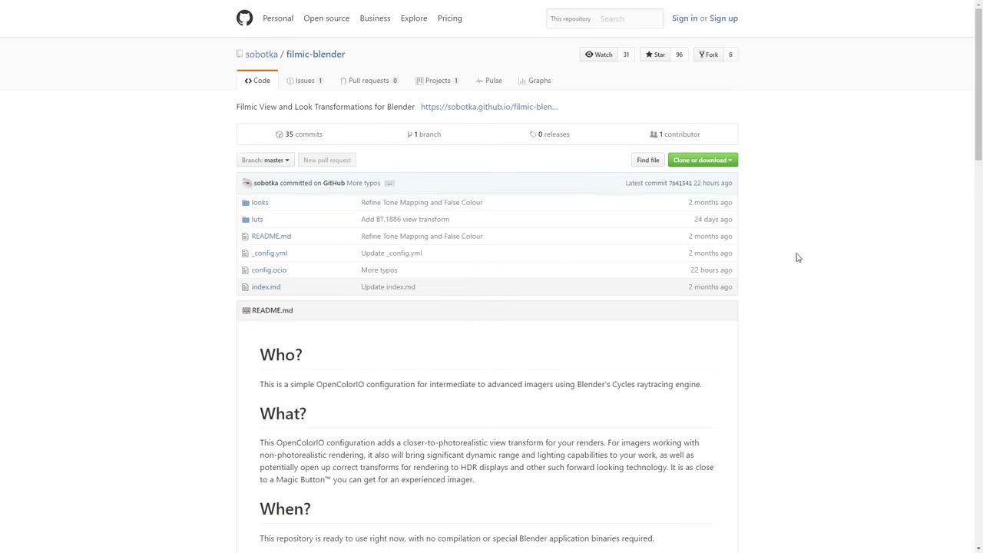
{"action": "left_click", "coordinate": [718, 162]}
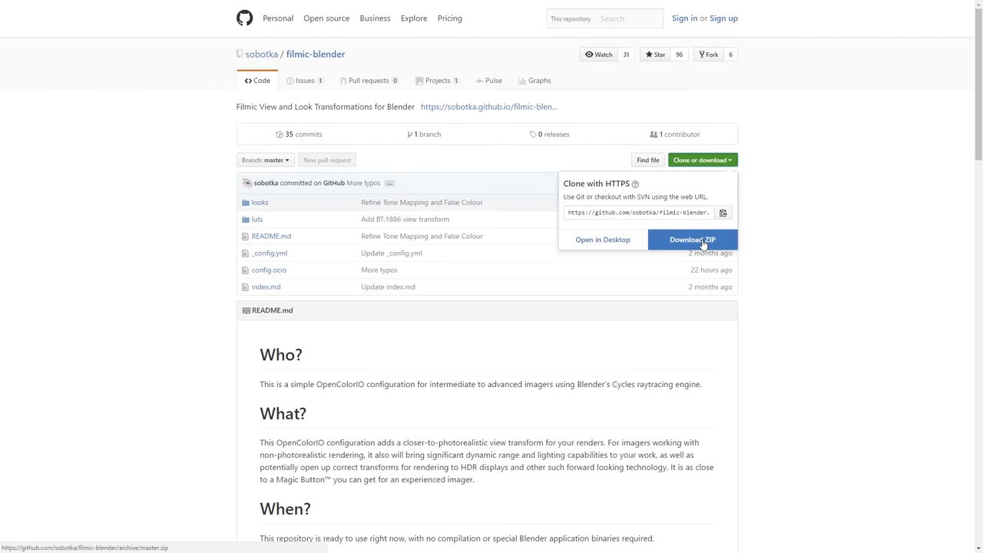
{"action": "left_click", "coordinate": [808, 225]}
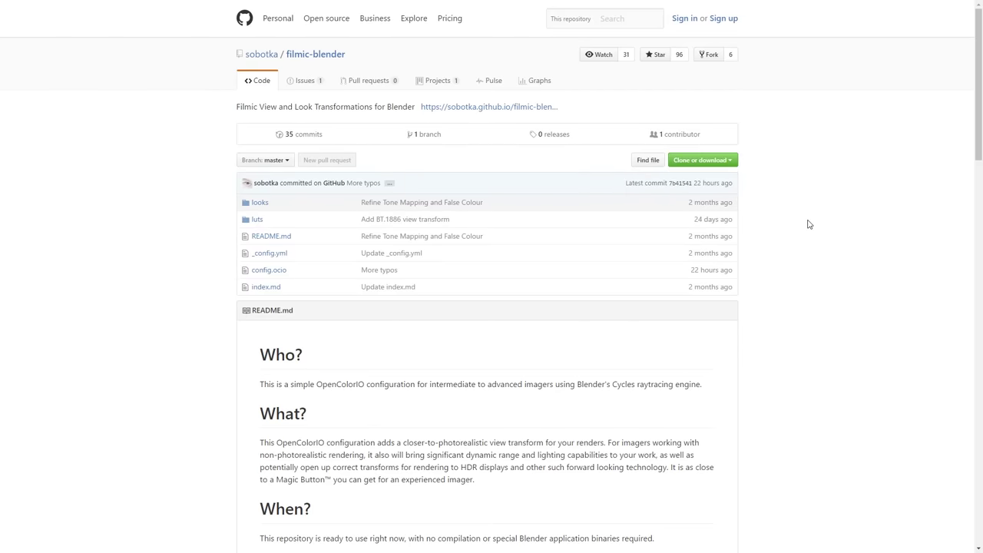
Switch to File Explorer, look through the contents of the inner filmic-blender-master folder and return to its parent folder
{"action": "key", "text": "alt+Tab"}
{"action": "left_click", "coordinate": [348, 322]}
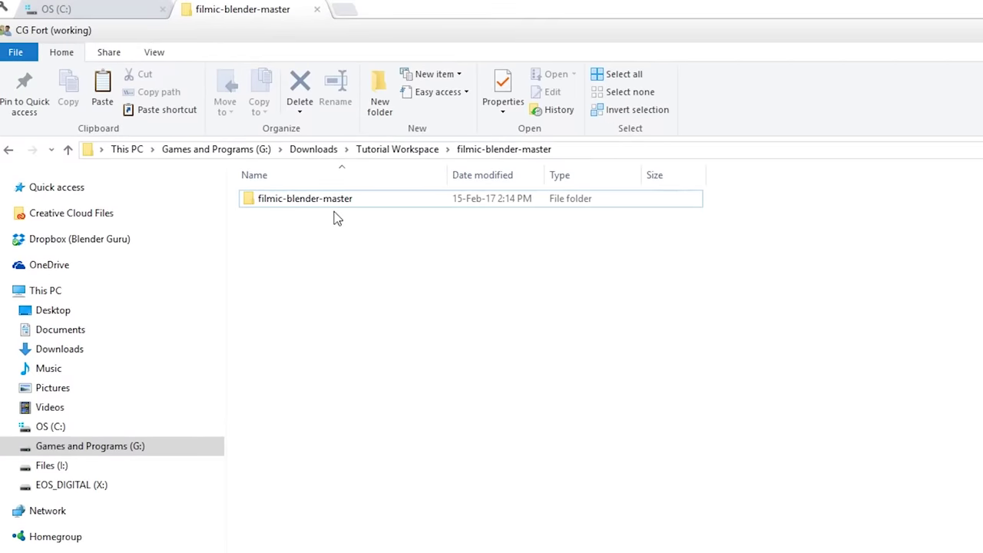
{"action": "left_click", "coordinate": [336, 214]}
{"action": "double_click", "coordinate": [310, 201]}
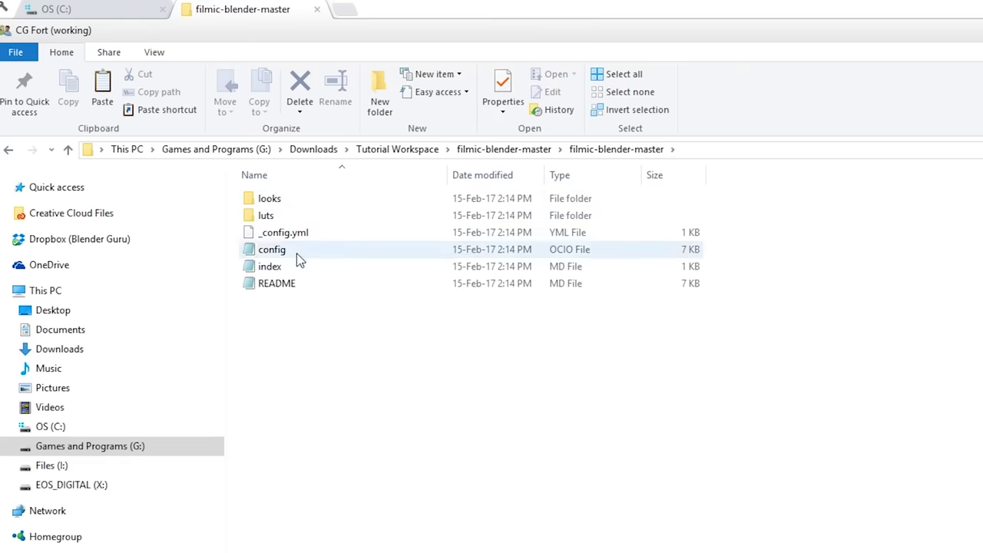
{"action": "left_click", "coordinate": [511, 151]}
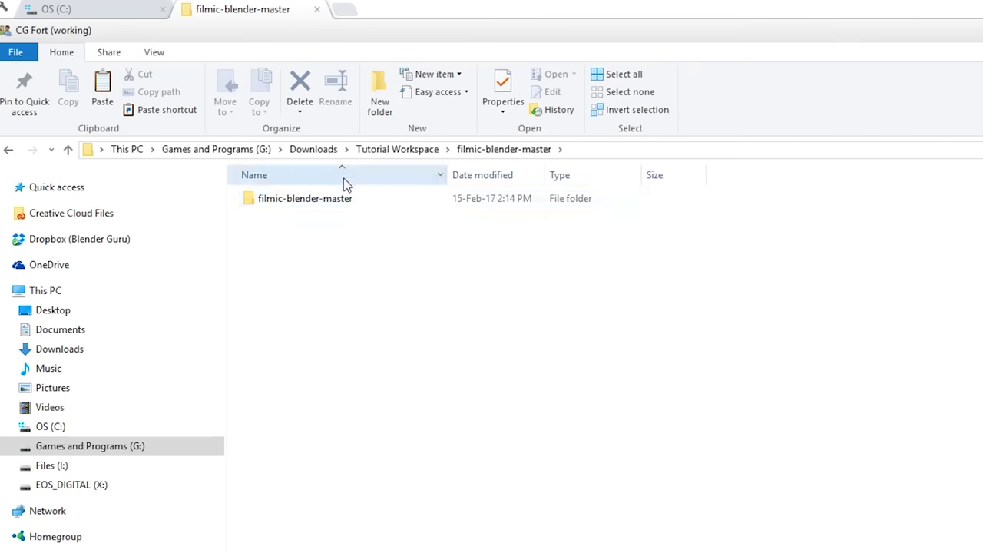
Browse the C: drive to Blender's datafiles folder at Program Files, Blender Foundation, Blender, 2.78
{"action": "left_click", "coordinate": [91, 8]}
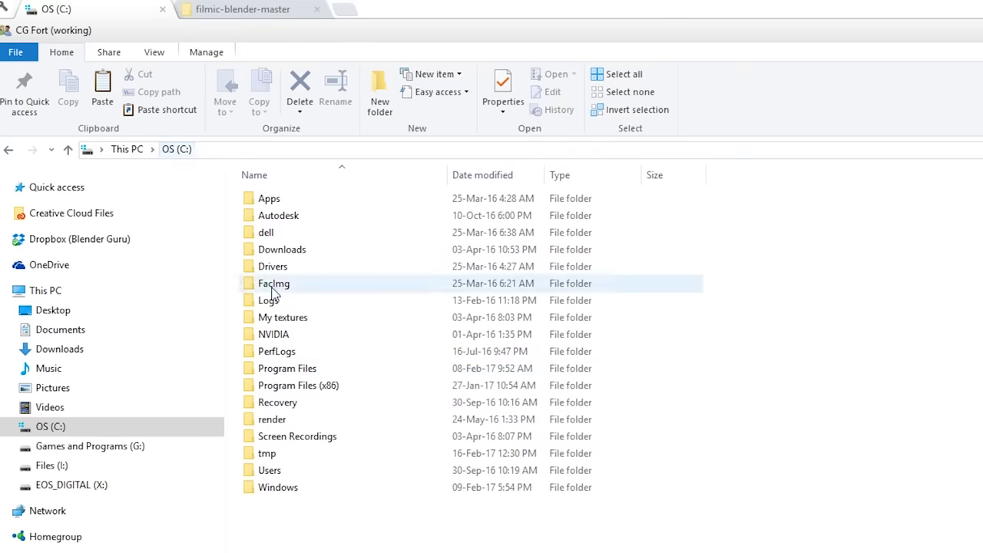
{"action": "double_click", "coordinate": [301, 368]}
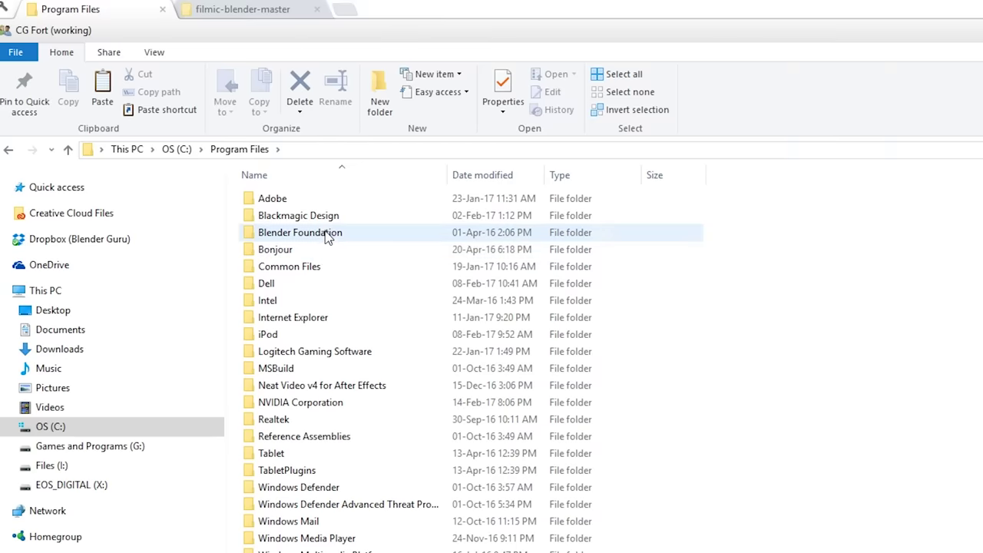
{"action": "double_click", "coordinate": [327, 235]}
{"action": "double_click", "coordinate": [307, 200]}
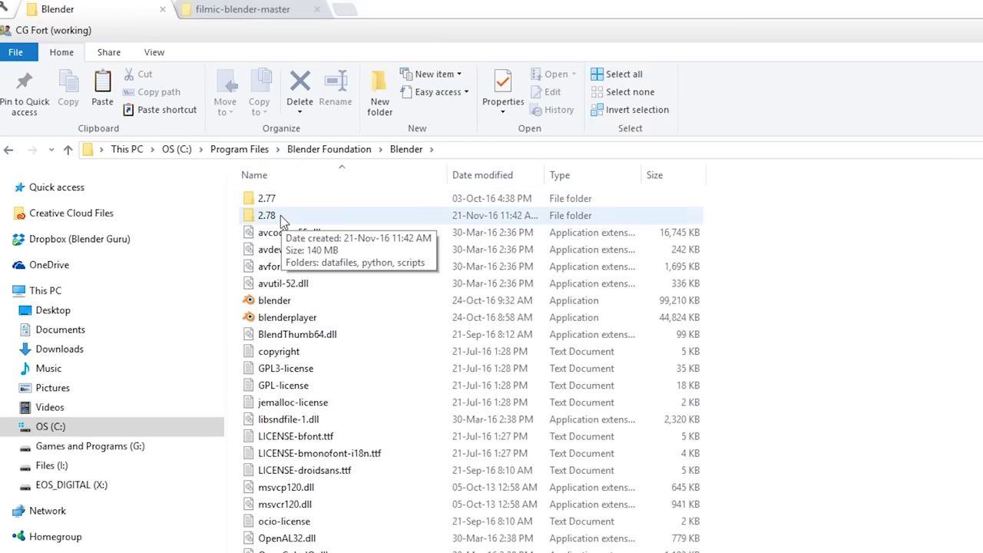
{"action": "double_click", "coordinate": [280, 215]}
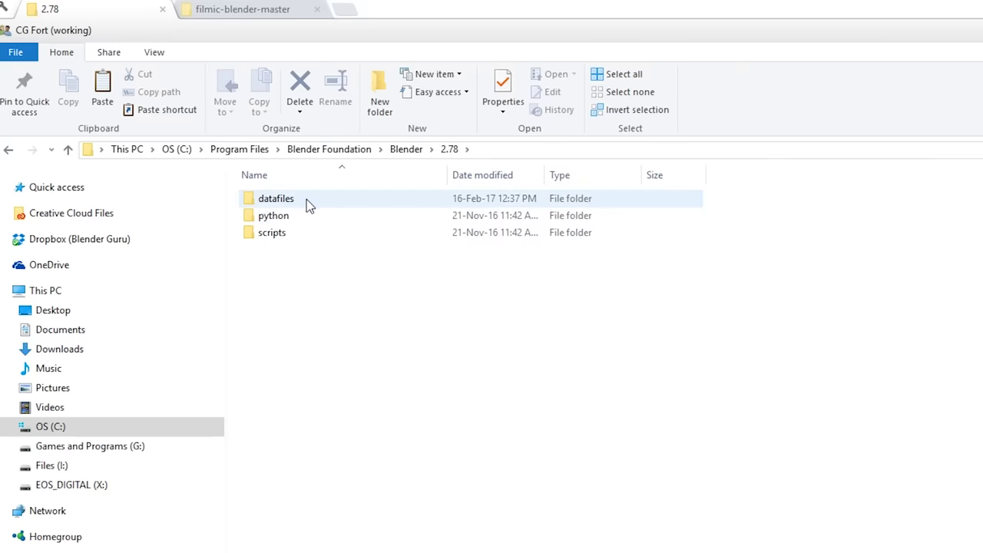
{"action": "double_click", "coordinate": [307, 202]}
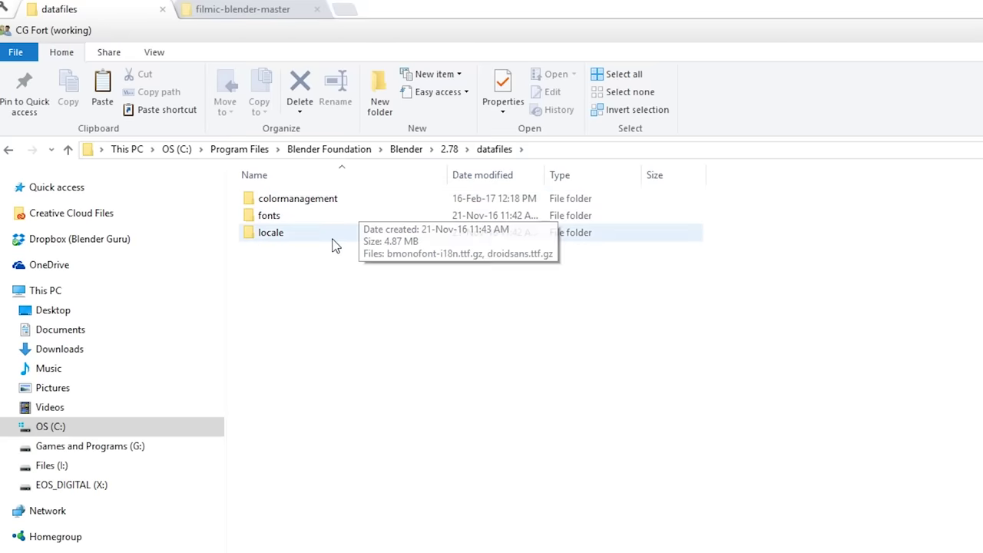
Copy the inner filmic-blender-master folder into Blender's 2.78 datafiles folder, granting administrator permission
{"action": "left_click", "coordinate": [261, 7]}
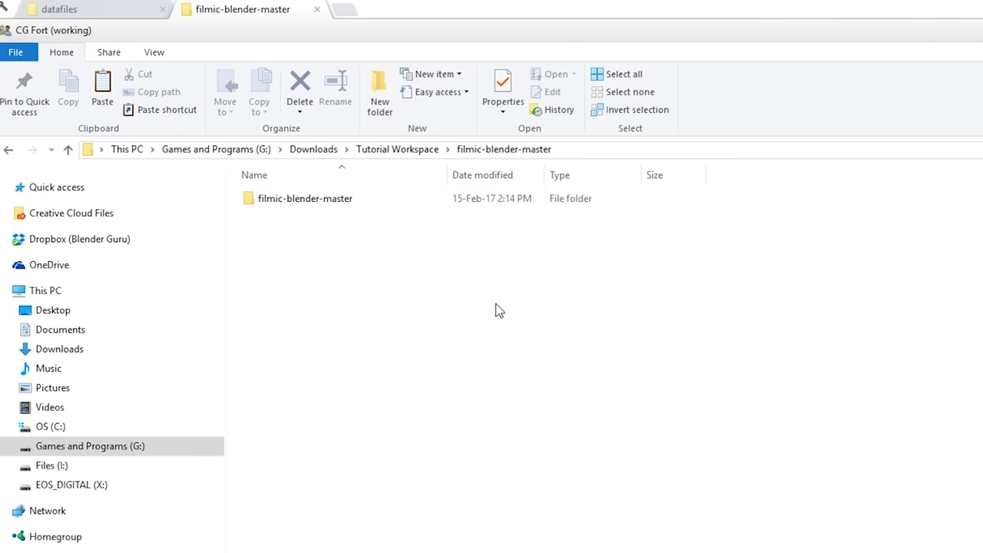
{"action": "left_click", "coordinate": [345, 201]}
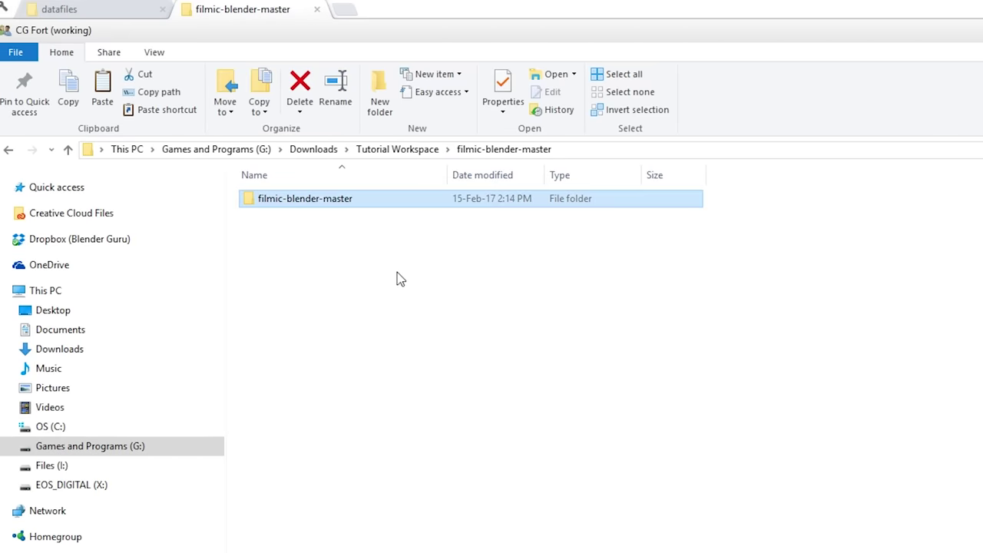
{"action": "left_click", "coordinate": [131, 7]}
{"action": "key", "text": "ctrl+v"}
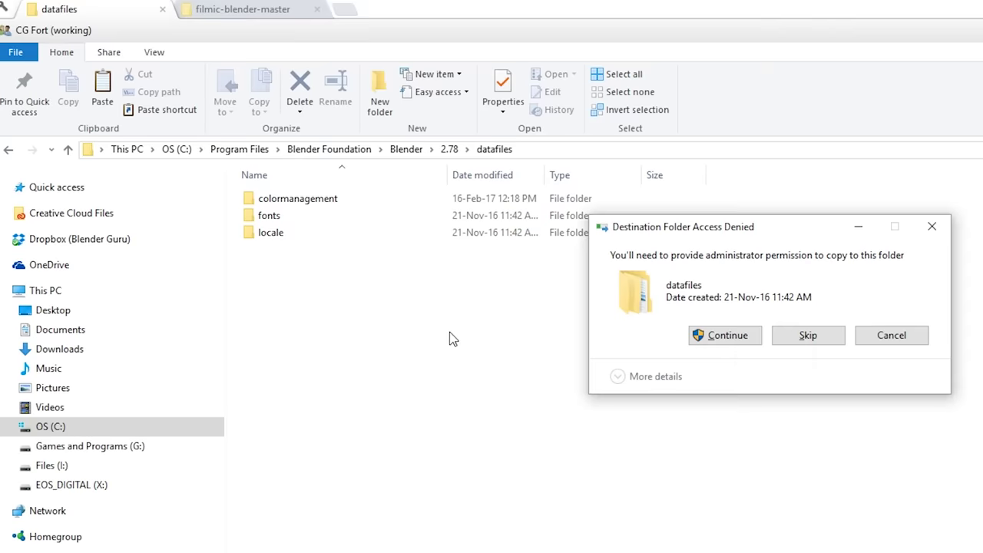
{"action": "left_click", "coordinate": [716, 336]}
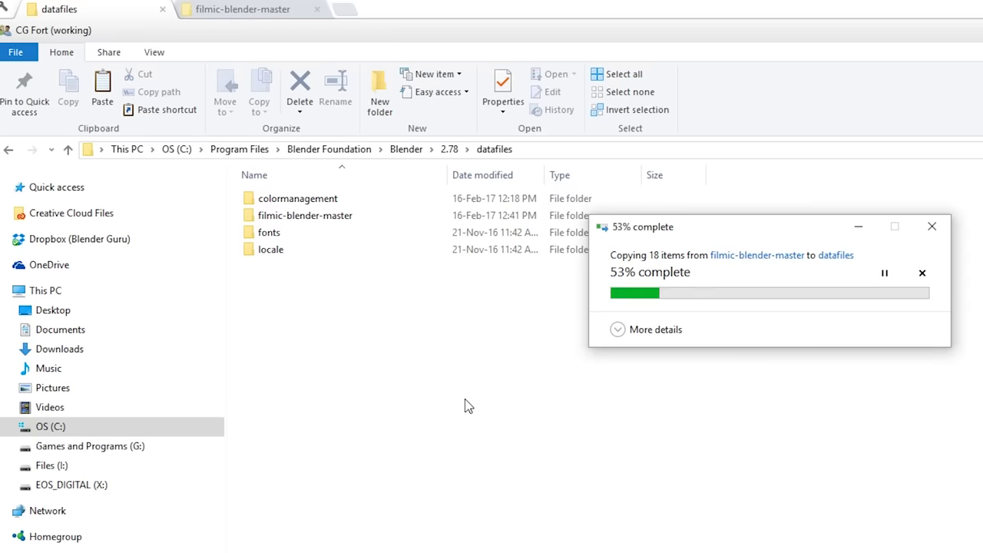
{"action": "left_click", "coordinate": [372, 346]}
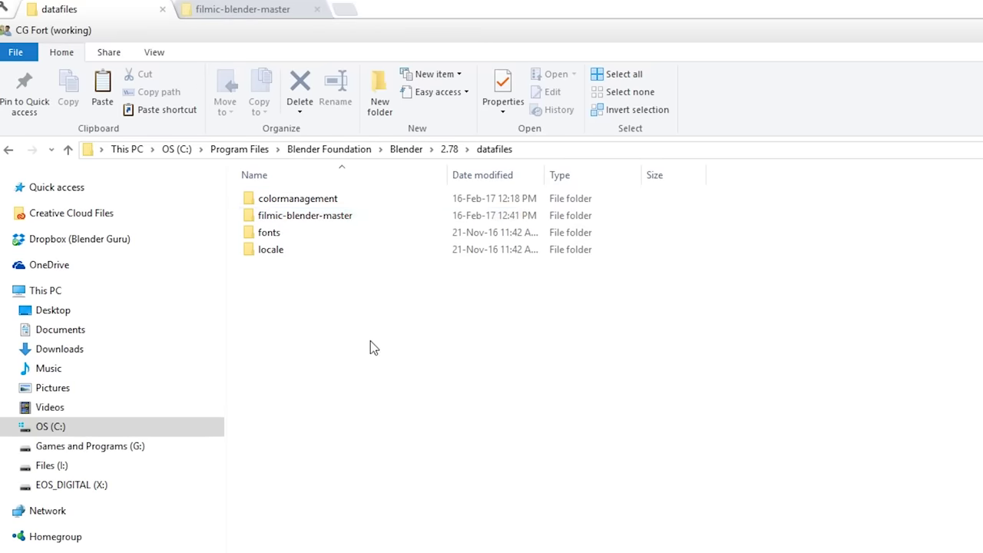
Rename the original colormanagement folder in datafiles as colormanagement_oldbackup, granting administrator permission
{"action": "left_click", "coordinate": [323, 216]}
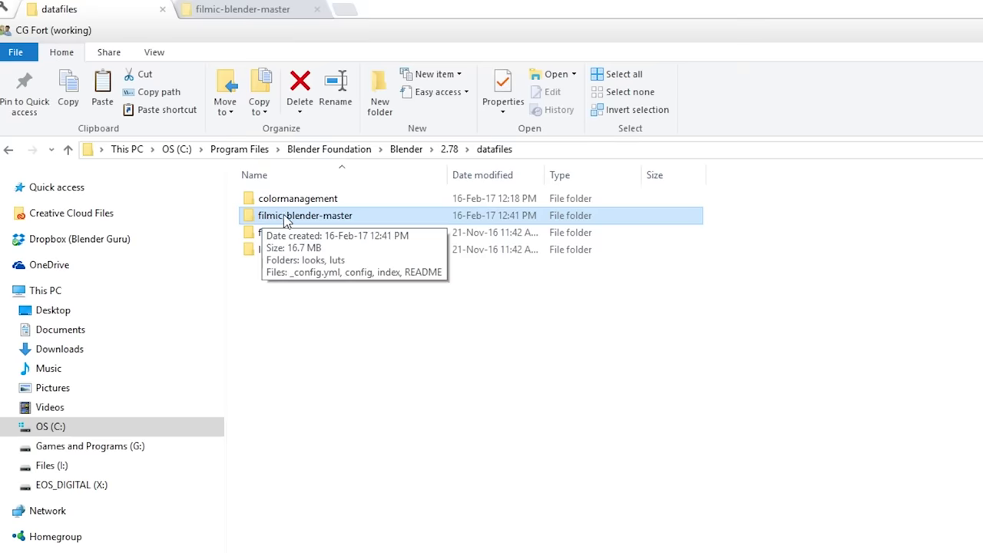
{"action": "left_click", "coordinate": [300, 201]}
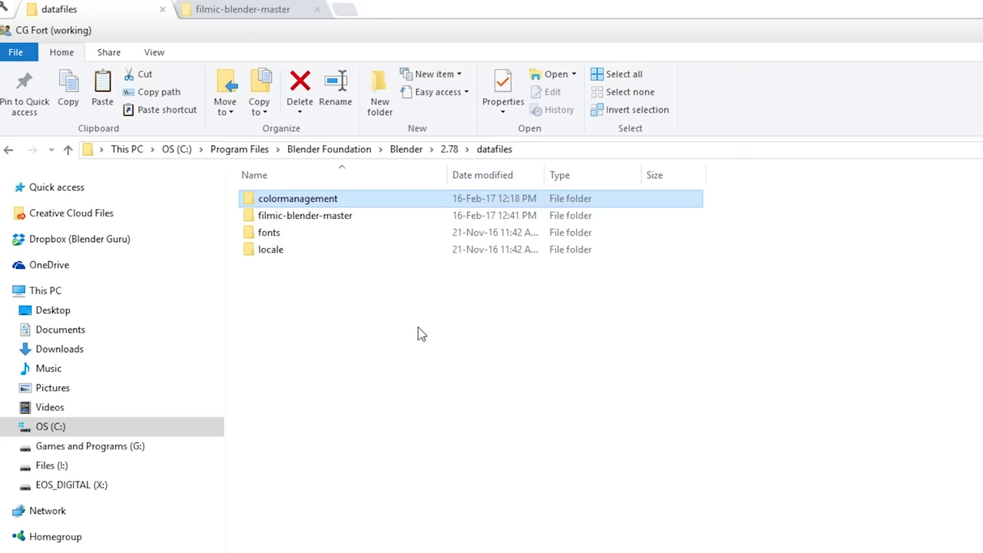
{"action": "key", "text": "F2"}
{"action": "key", "text": "End"}
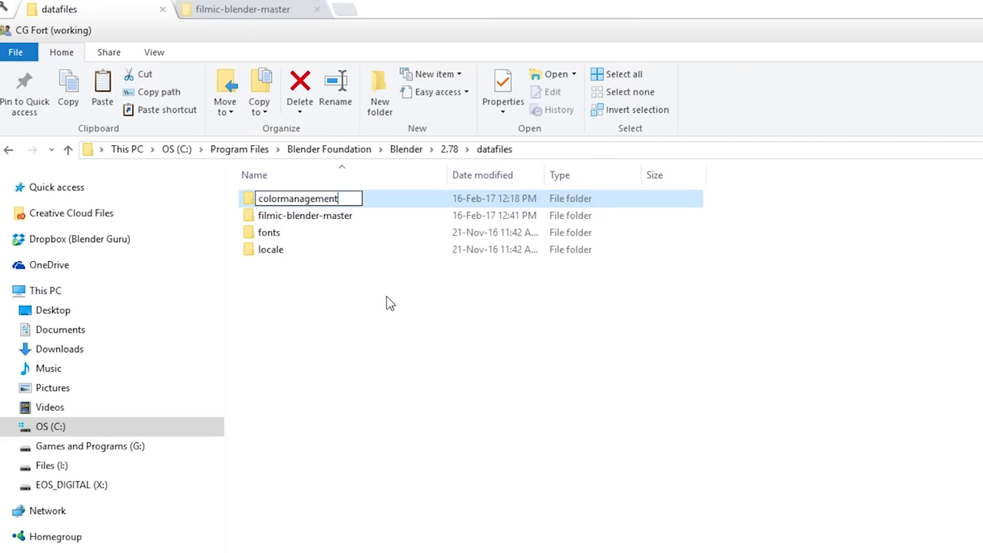
{"action": "type", "text": "_oldbackup"}
{"action": "key", "text": "Return"}
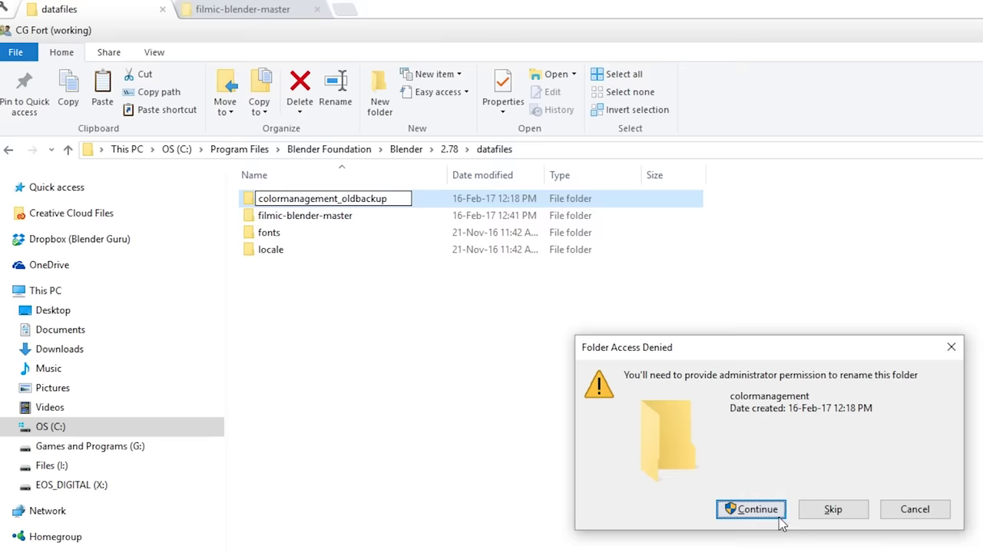
{"action": "left_click", "coordinate": [753, 509]}
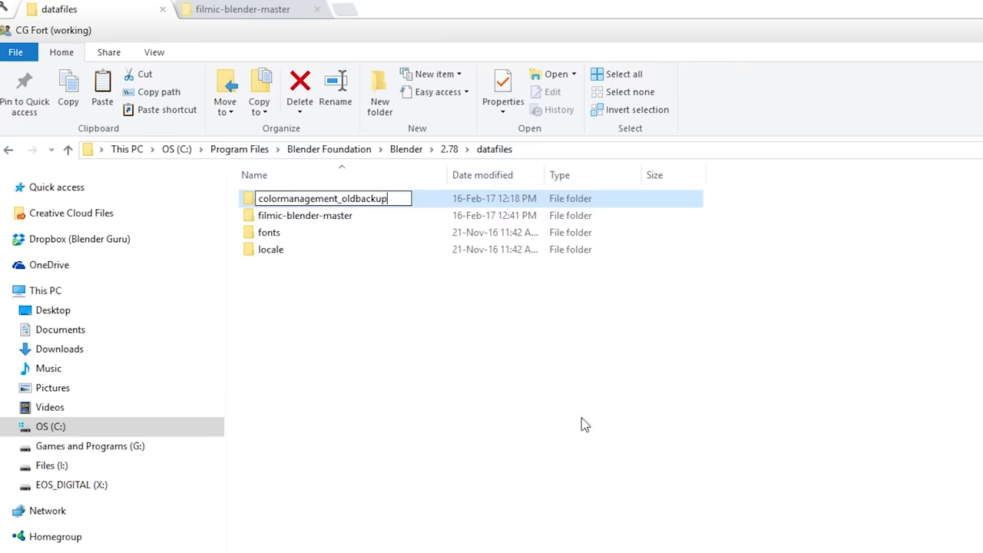
Check the contents of the copied filmic-blender-master folder, return to datafiles and rename the folder as colormanagement
{"action": "left_click", "coordinate": [367, 217]}
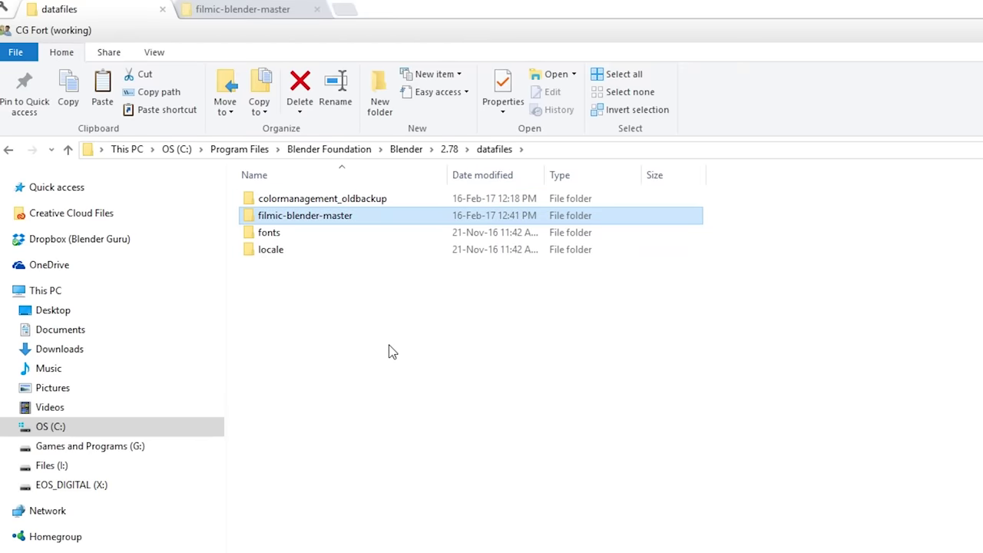
{"action": "double_click", "coordinate": [343, 220]}
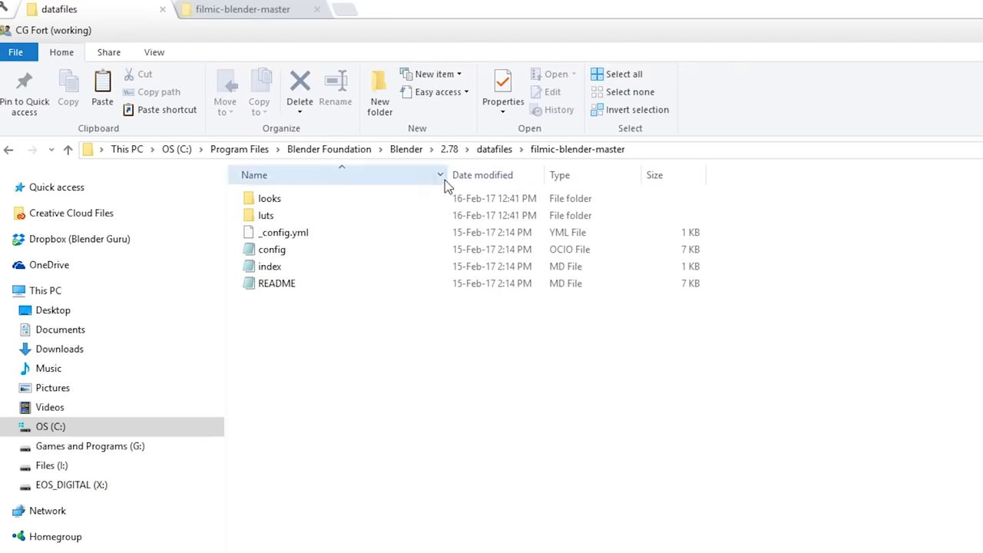
{"action": "left_click", "coordinate": [494, 150]}
{"action": "key", "text": "F2"}
{"action": "type", "text": "colormanagement"}
{"action": "key", "text": "Return"}
{"action": "key", "text": "Return"}
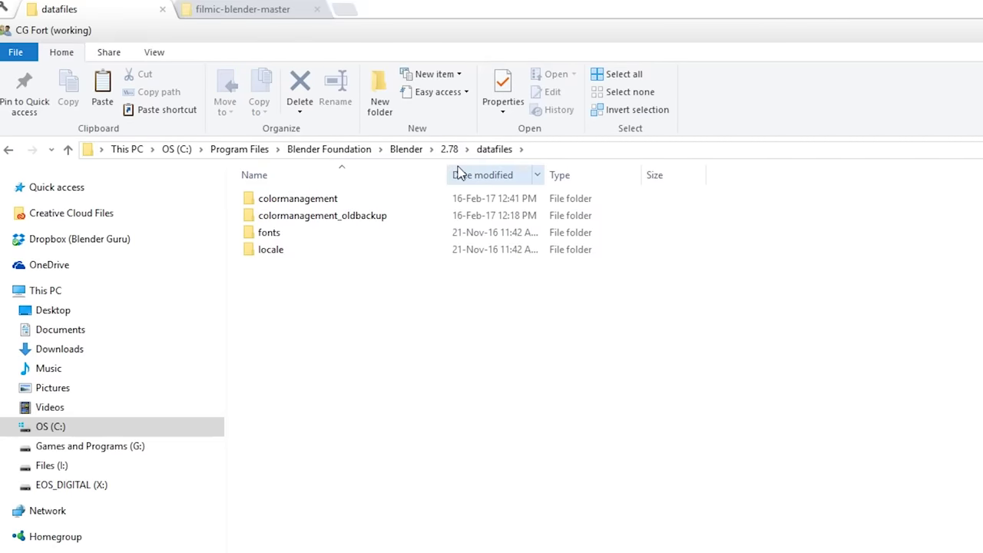
Check the files inside the new colormanagement folder and return to the datafiles folder
{"action": "double_click", "coordinate": [306, 202]}
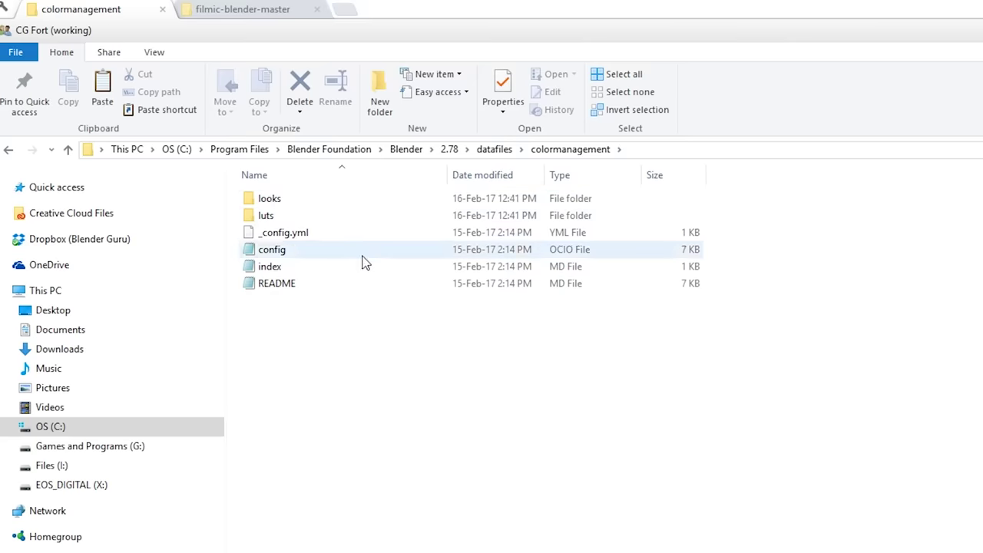
{"action": "left_click", "coordinate": [506, 150]}
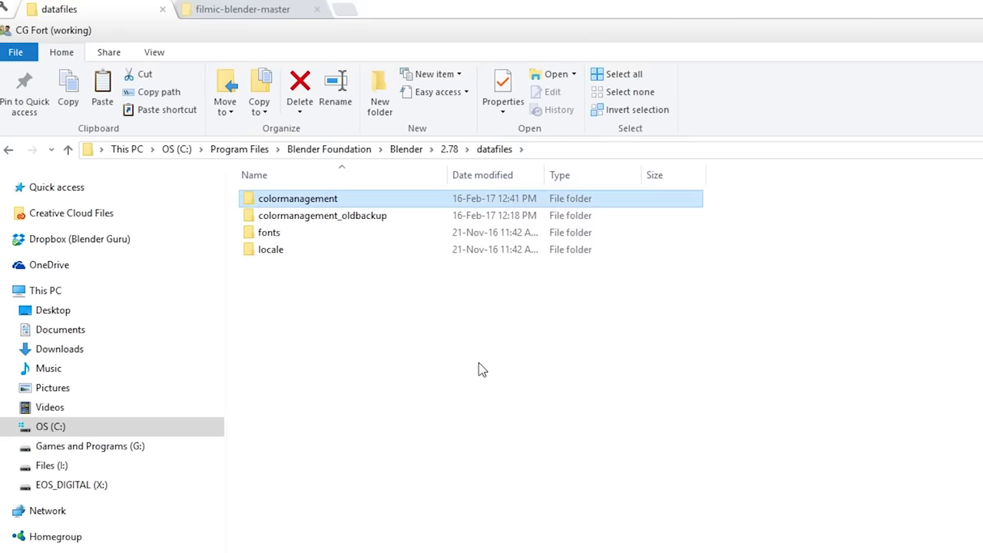
{"action": "left_click", "coordinate": [540, 433]}
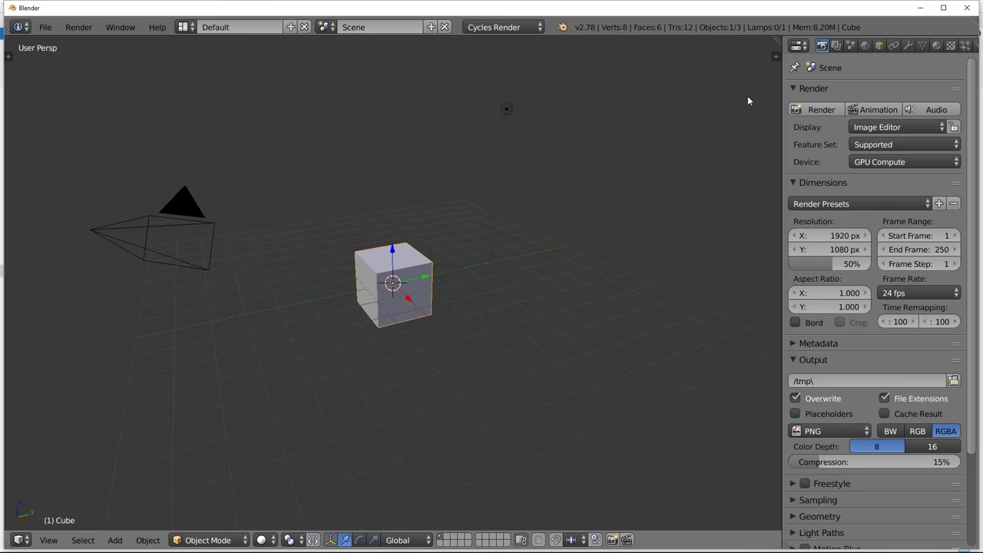
Switch to Blender, expand the scene's Color Management settings and check the available view transforms
{"action": "left_click", "coordinate": [851, 46]}
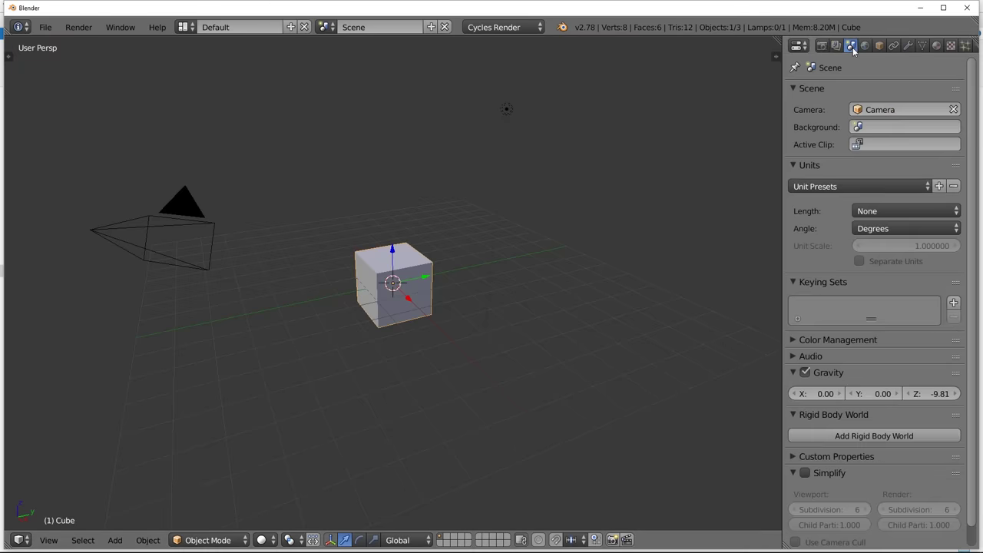
{"action": "left_click", "coordinate": [808, 341]}
{"action": "scroll", "coordinate": [806, 353], "scroll_direction": "down", "scroll_amount": 2}
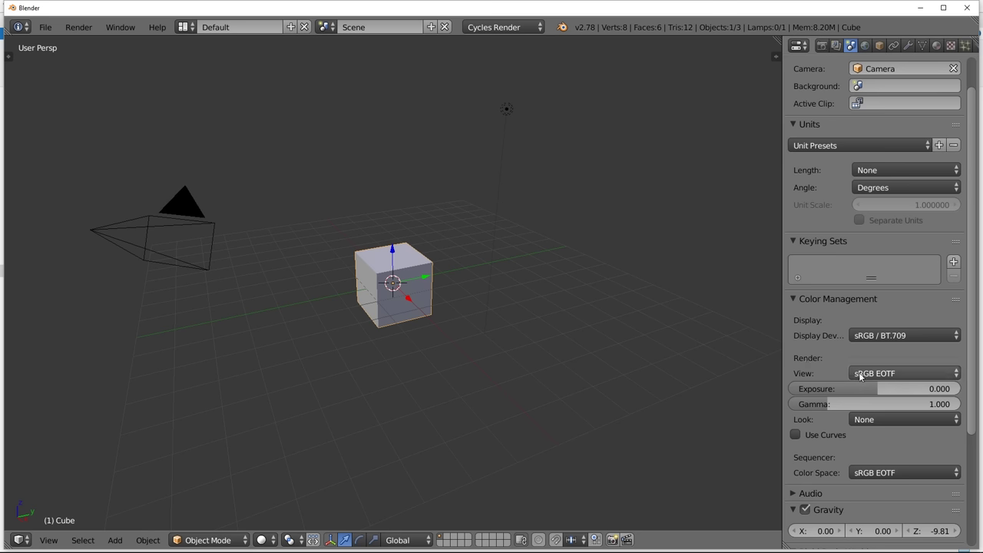
{"action": "left_click", "coordinate": [910, 374]}
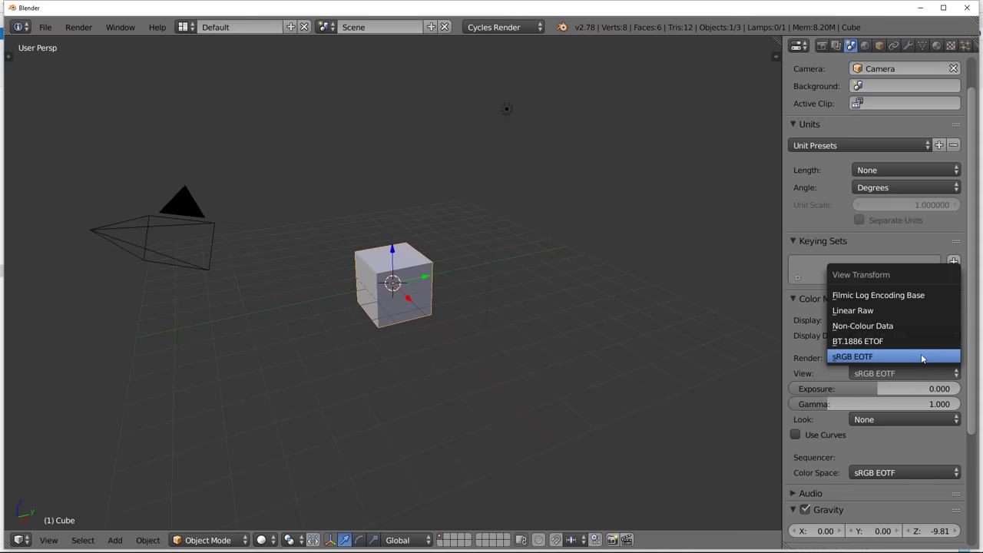
Render the default cube scene and show the Blender window in full screen
{"action": "left_click", "coordinate": [822, 47]}
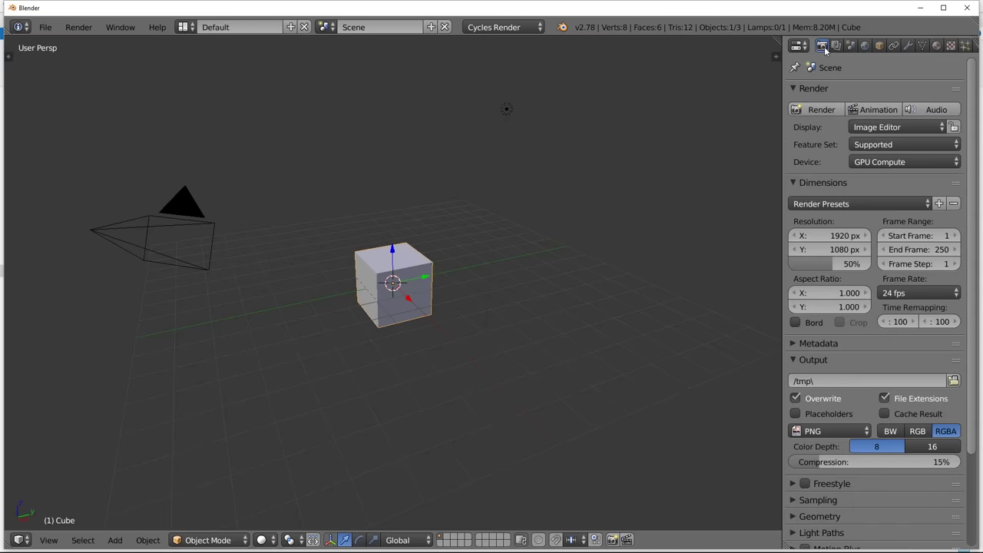
{"action": "left_click", "coordinate": [820, 109]}
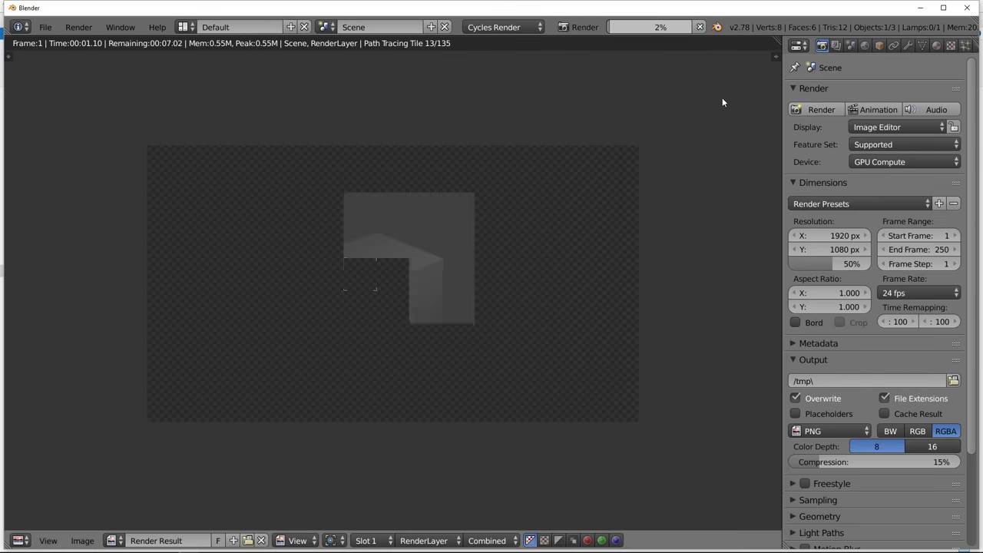
{"action": "key", "text": "alt+F11"}
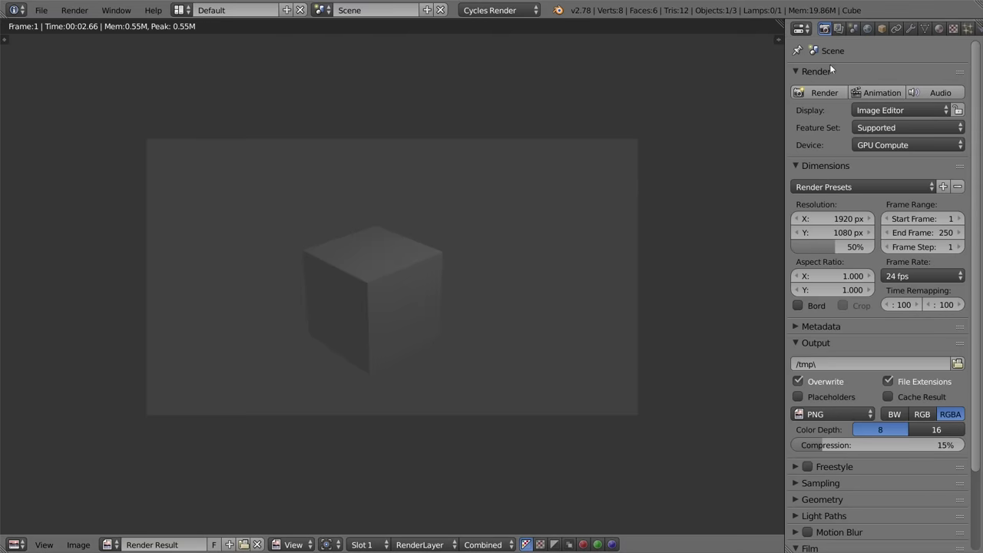
Set the scene's color management view to Filmic Log Encoding Base and its look to Base Contrast
{"action": "left_click", "coordinate": [853, 28]}
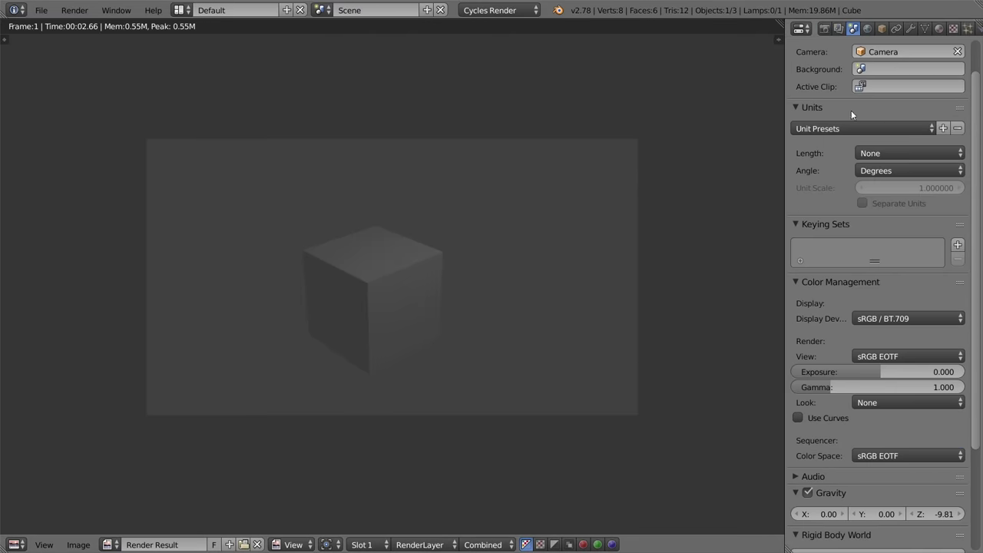
{"action": "left_click", "coordinate": [871, 355]}
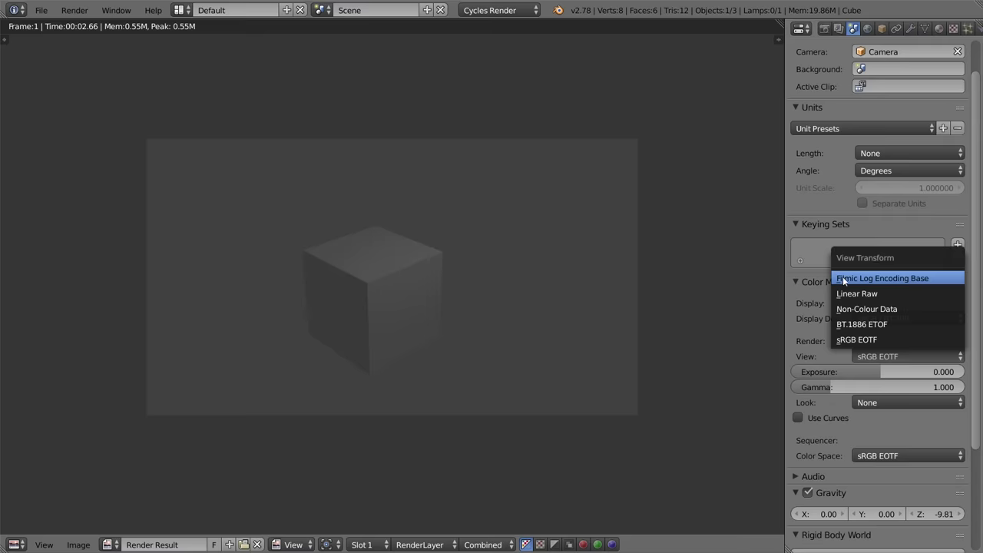
{"action": "left_click", "coordinate": [924, 278]}
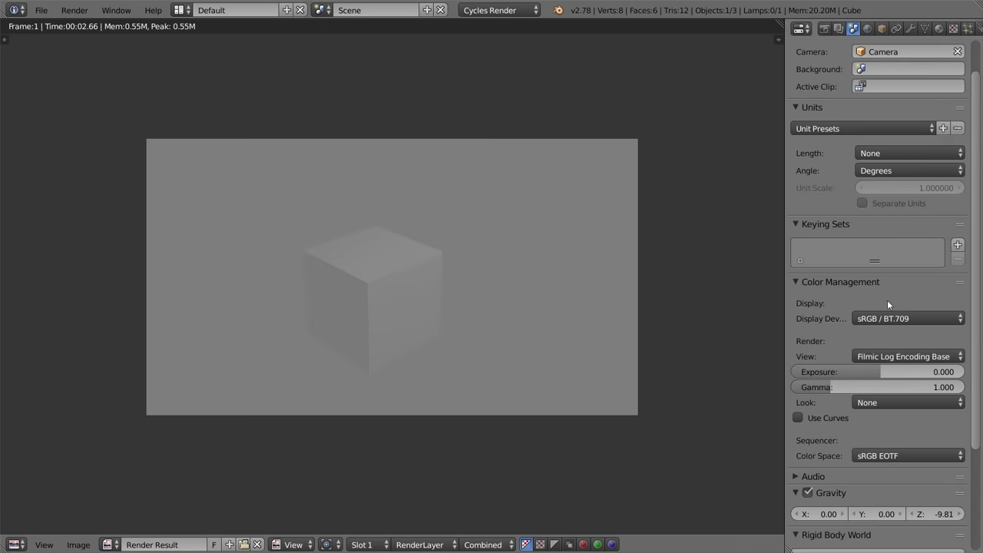
{"action": "left_click", "coordinate": [916, 358]}
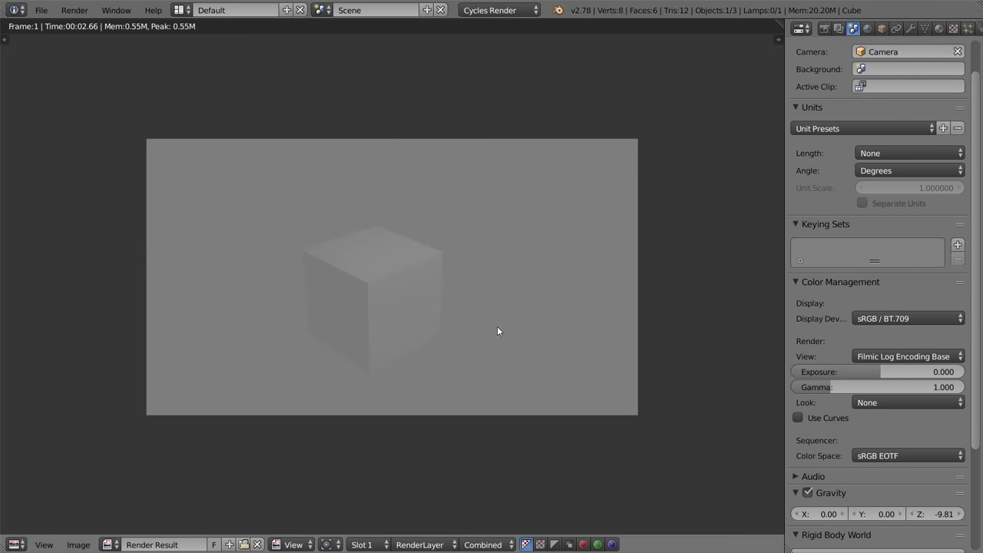
{"action": "left_click", "coordinate": [876, 403]}
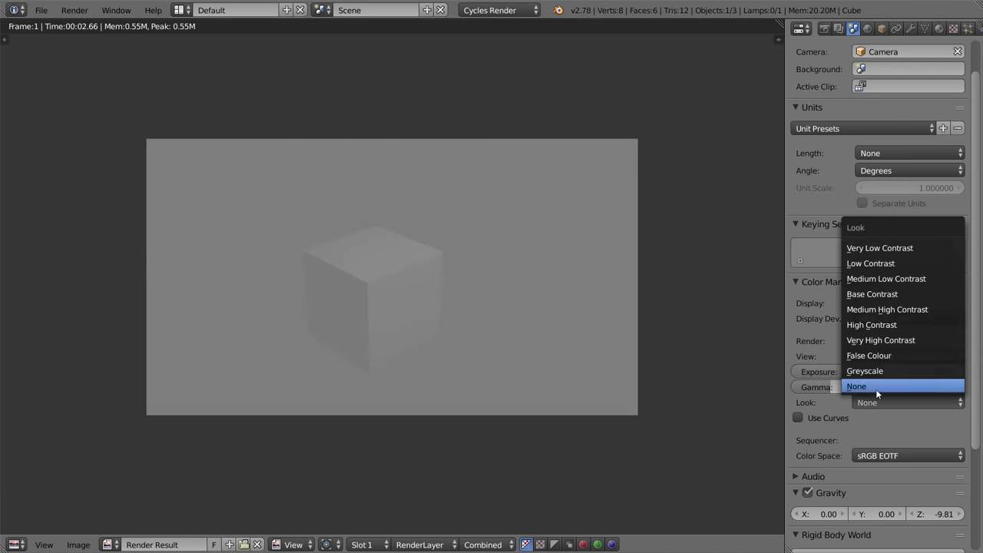
{"action": "left_click", "coordinate": [883, 296]}
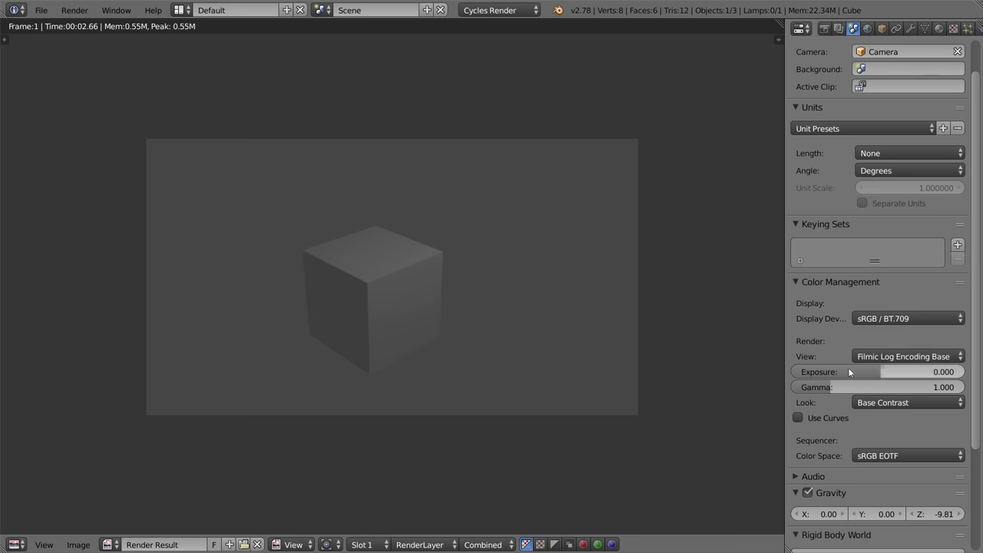
{"action": "left_click", "coordinate": [900, 356]}
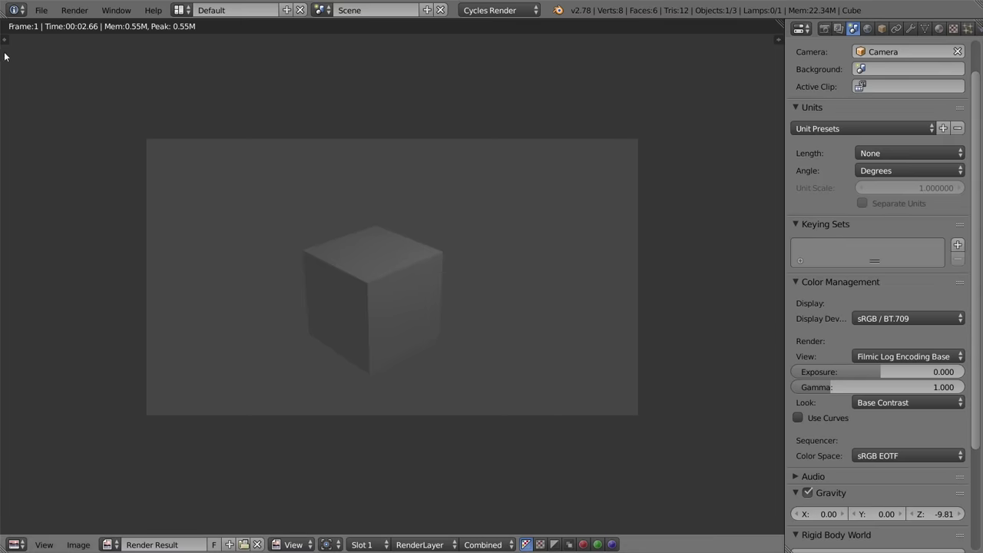
Reopen the interior room scene from the recent files and preview it with rendered shading
{"action": "left_click", "coordinate": [41, 10]}
{"action": "mouse_move", "coordinate": [68, 55]}
{"action": "left_click", "coordinate": [231, 56]}
{"action": "scroll", "coordinate": [390, 354], "scroll_direction": "up", "scroll_amount": 1}
{"action": "key", "text": "shift+z"}
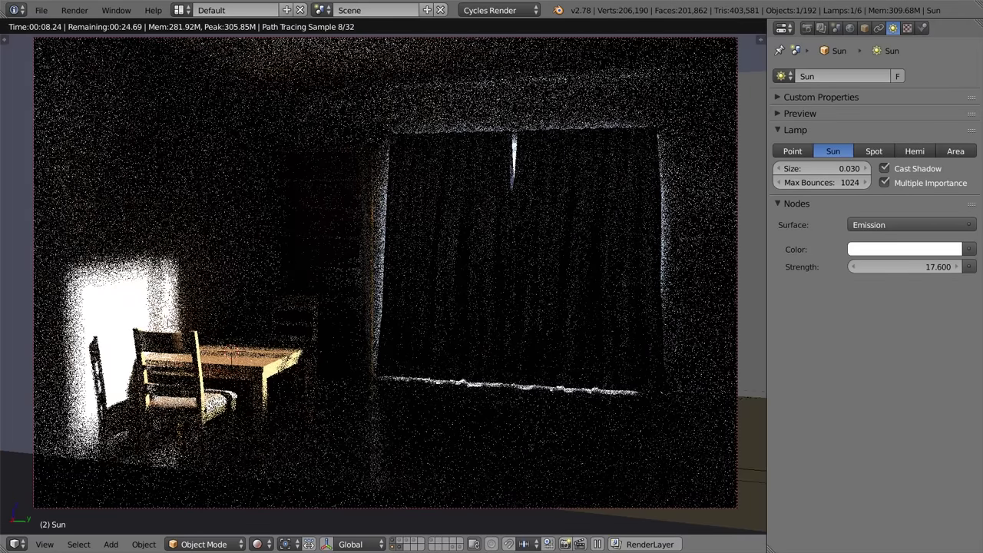
Set the interior scene's color management view to Filmic Log Encoding Base and its look to Base Contrast
{"action": "left_click", "coordinate": [835, 28]}
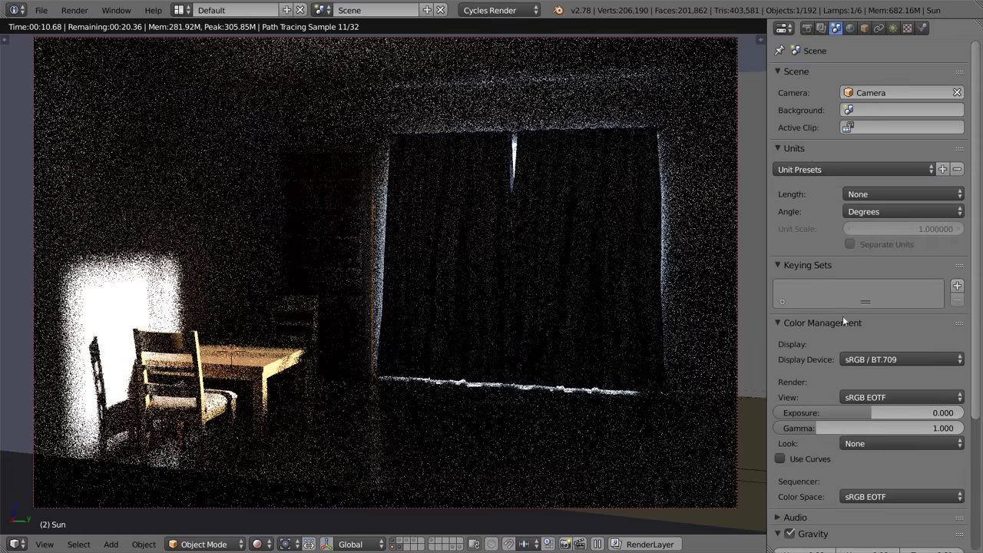
{"action": "left_click", "coordinate": [862, 397]}
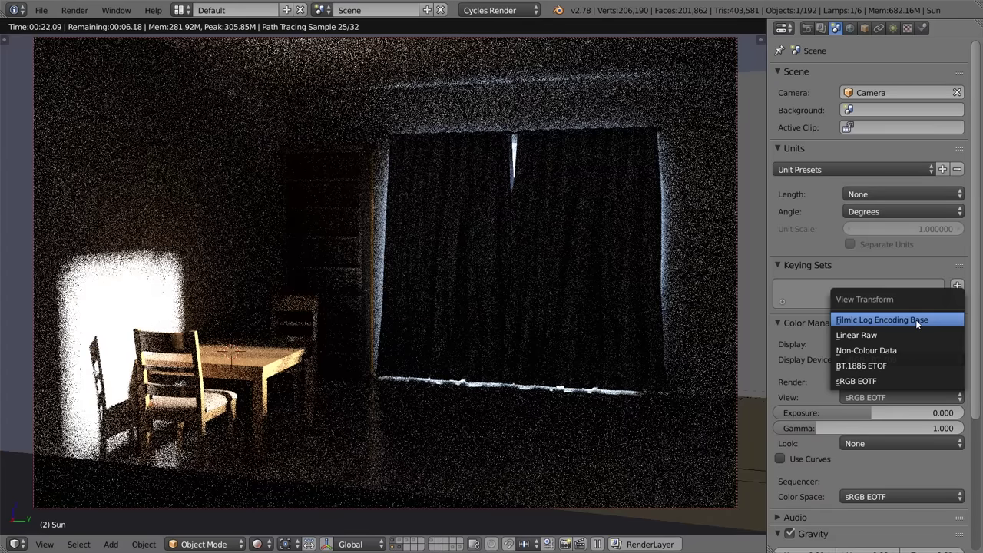
{"action": "left_click", "coordinate": [916, 322]}
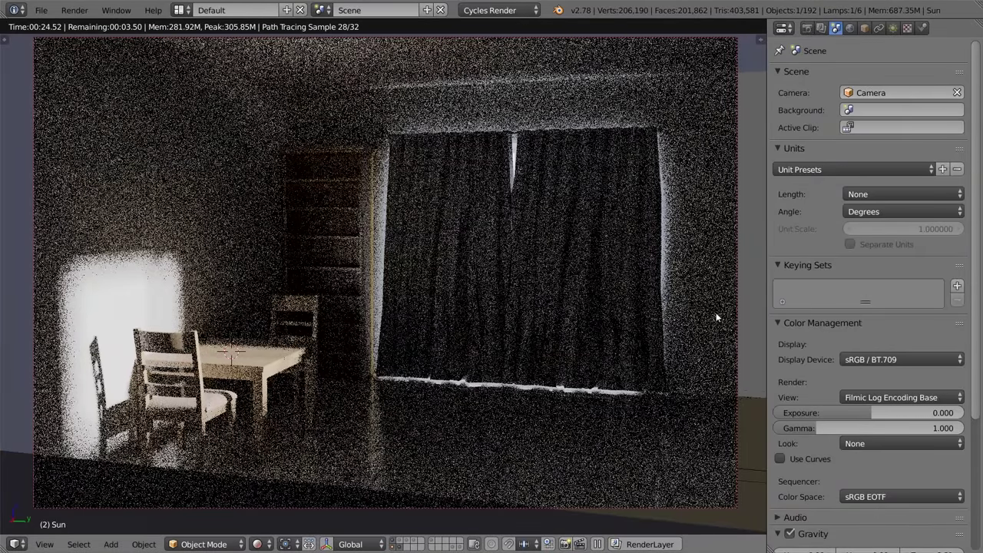
{"action": "right_click", "coordinate": [31, 503]}
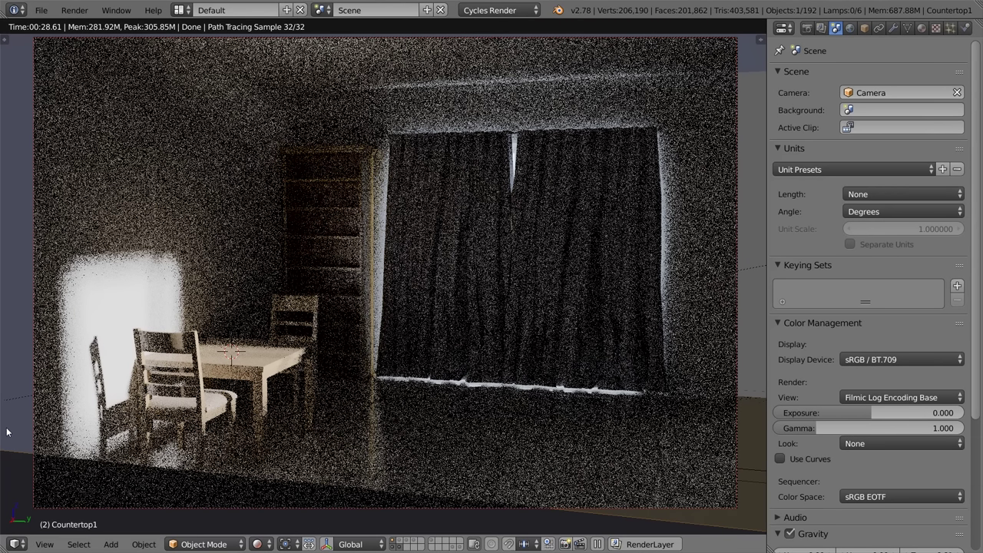
{"action": "left_click", "coordinate": [859, 442]}
{"action": "left_click", "coordinate": [852, 443]}
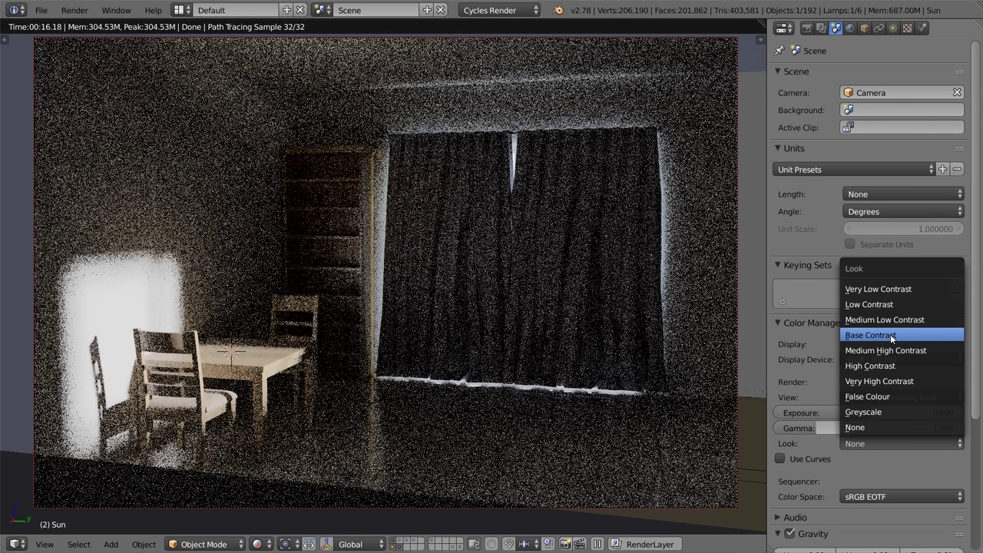
{"action": "left_click", "coordinate": [892, 338]}
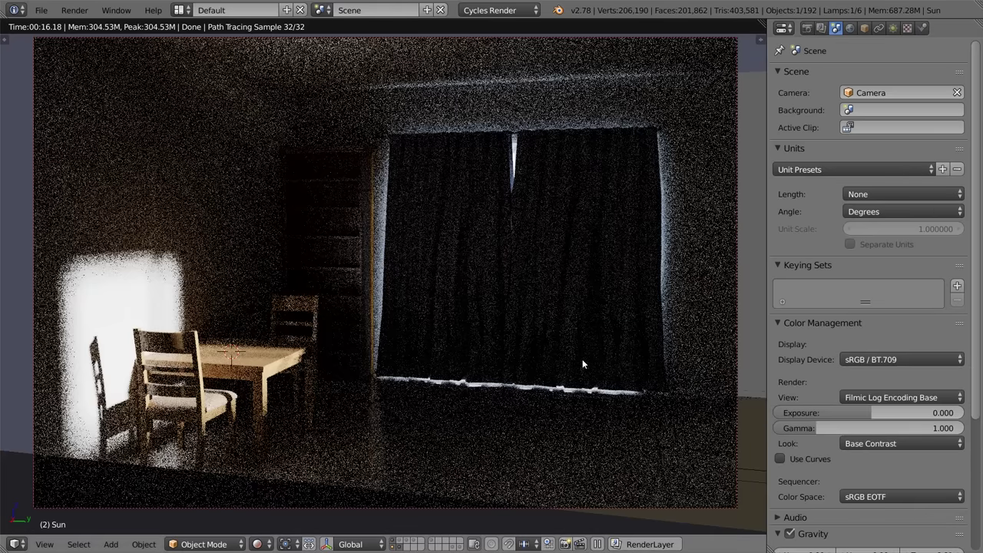
Try the Very Low Contrast and Very High Contrast looks on the interior scene and return to Base Contrast
{"action": "left_click", "coordinate": [899, 443]}
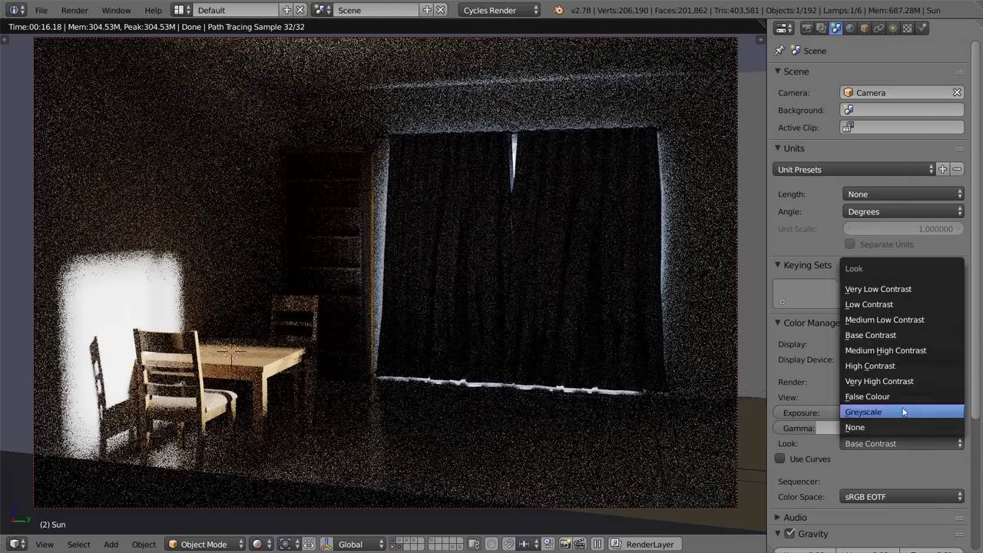
{"action": "left_click", "coordinate": [895, 290]}
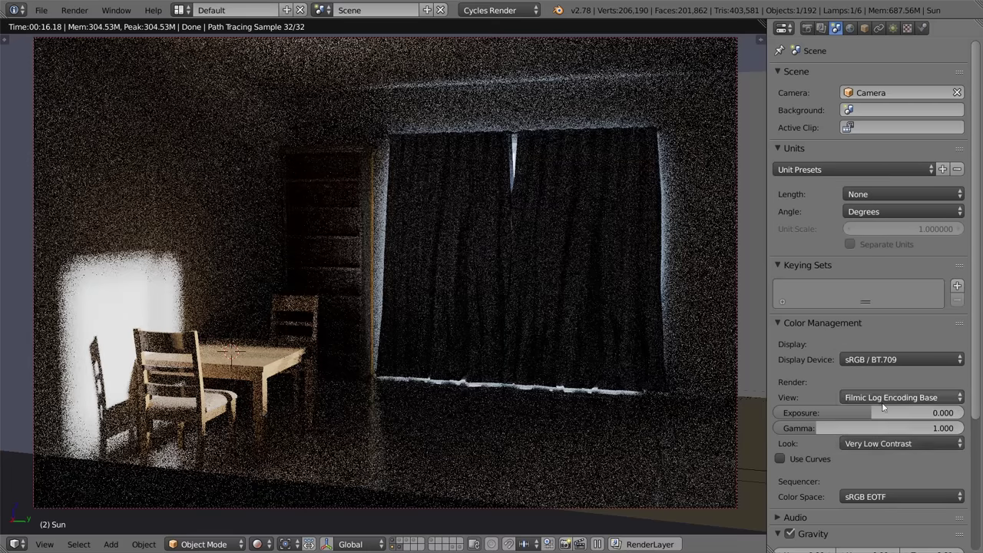
{"action": "left_click", "coordinate": [873, 444]}
{"action": "left_click", "coordinate": [884, 380]}
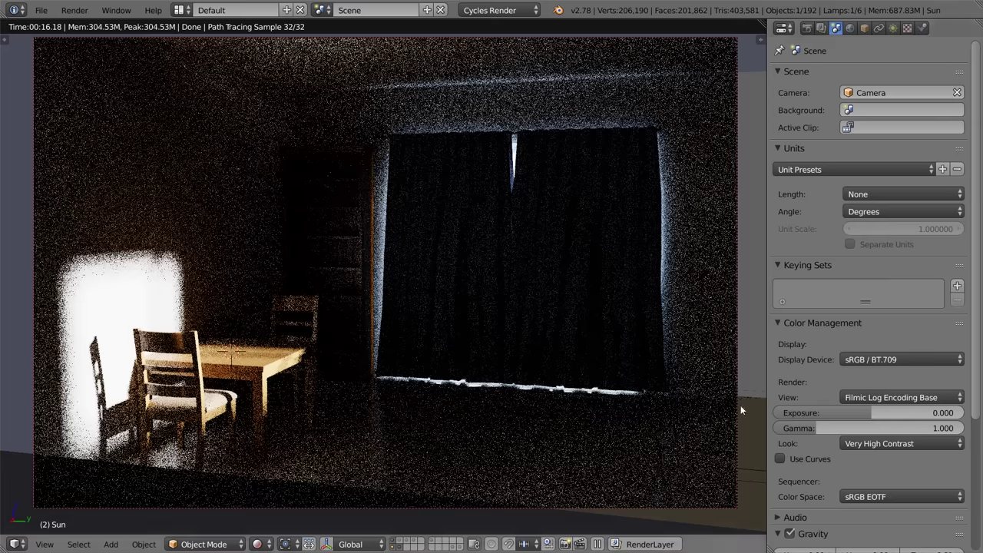
{"action": "left_click", "coordinate": [864, 444]}
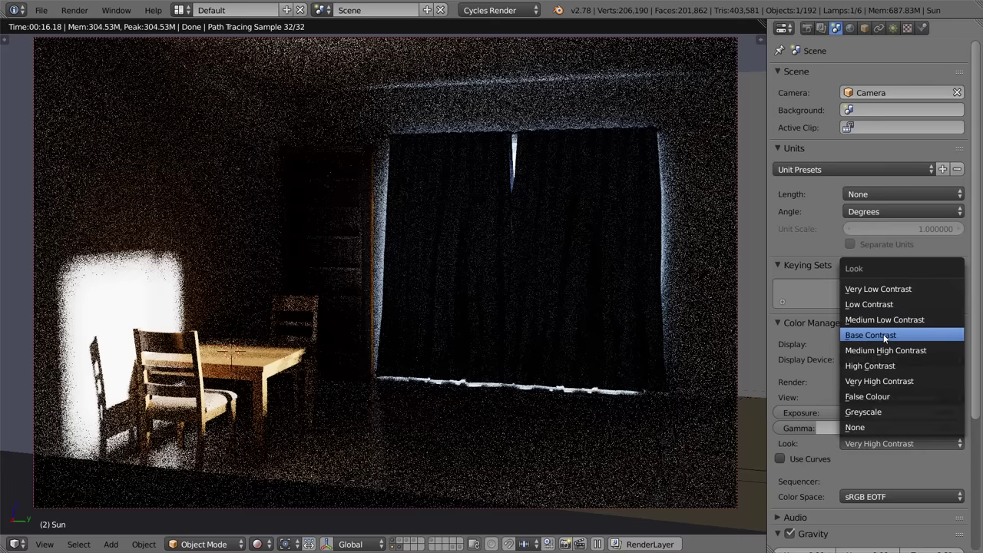
{"action": "left_click", "coordinate": [883, 334]}
{"action": "left_click", "coordinate": [876, 444]}
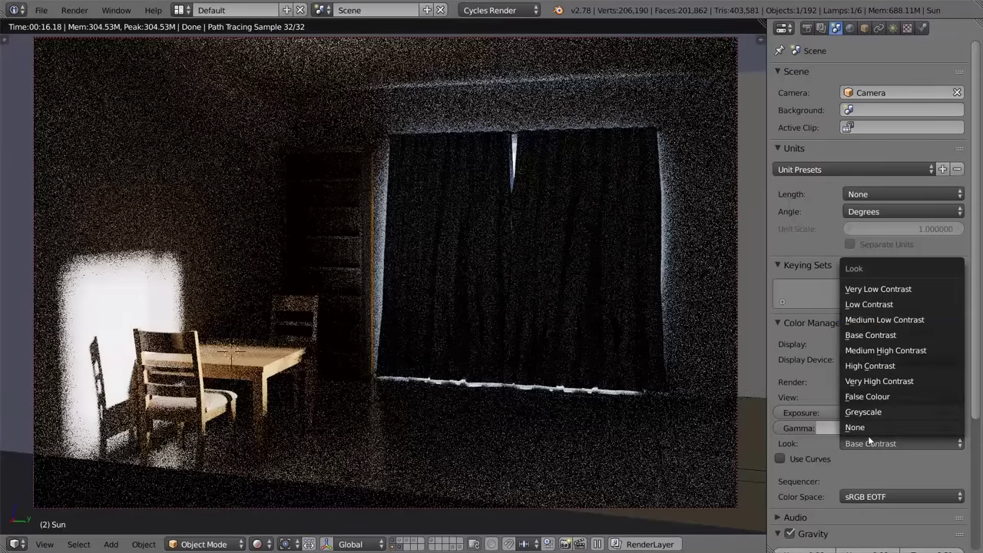
{"action": "left_click", "coordinate": [888, 331]}
Select the Sun lamp and set its emission strength to 100
{"action": "right_click", "coordinate": [303, 355]}
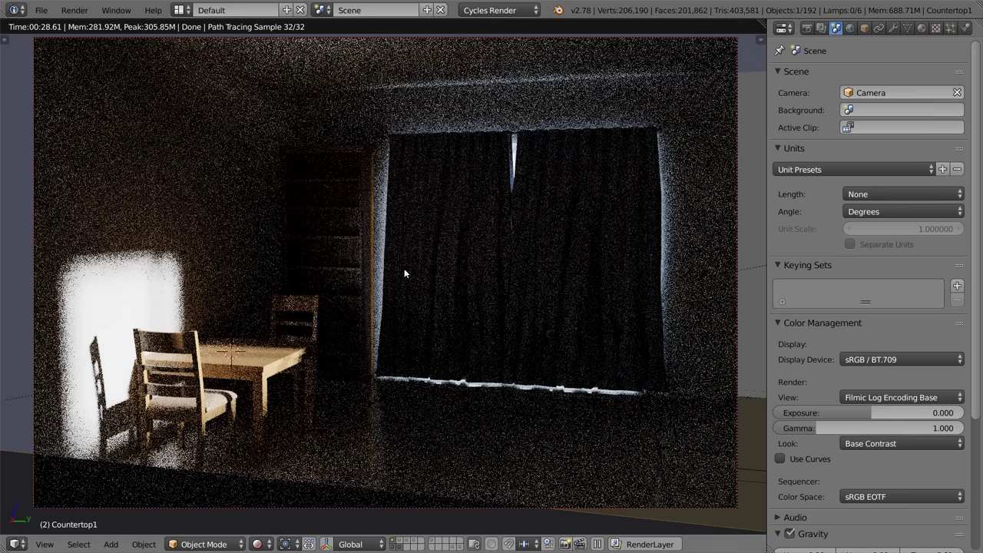
{"action": "right_click", "coordinate": [744, 267]}
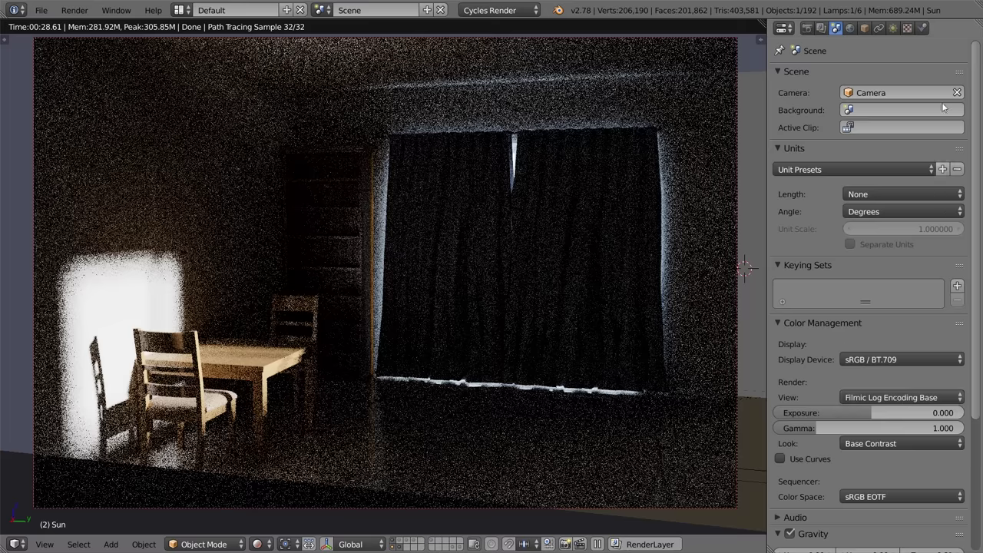
{"action": "left_click", "coordinate": [894, 28]}
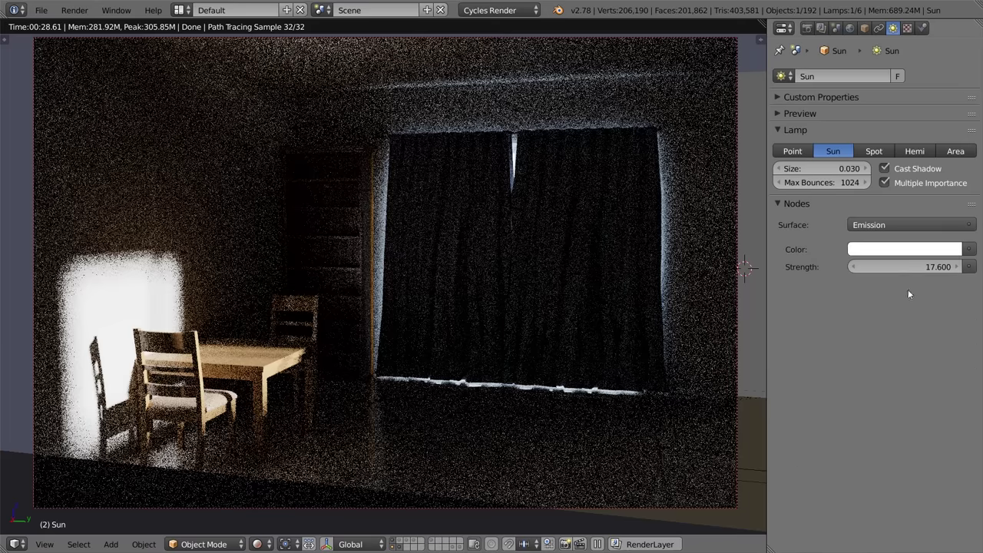
{"action": "left_click_drag", "start_coordinate": [909, 267], "coordinate": [974, 268]}
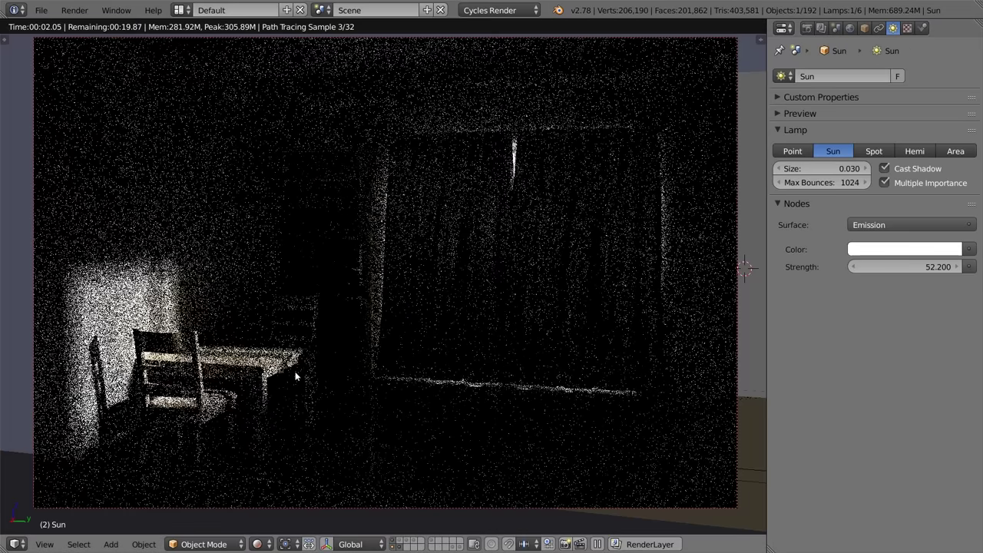
{"action": "left_click", "coordinate": [903, 266]}
{"action": "type", "text": "100"}
{"action": "key", "text": "Return"}
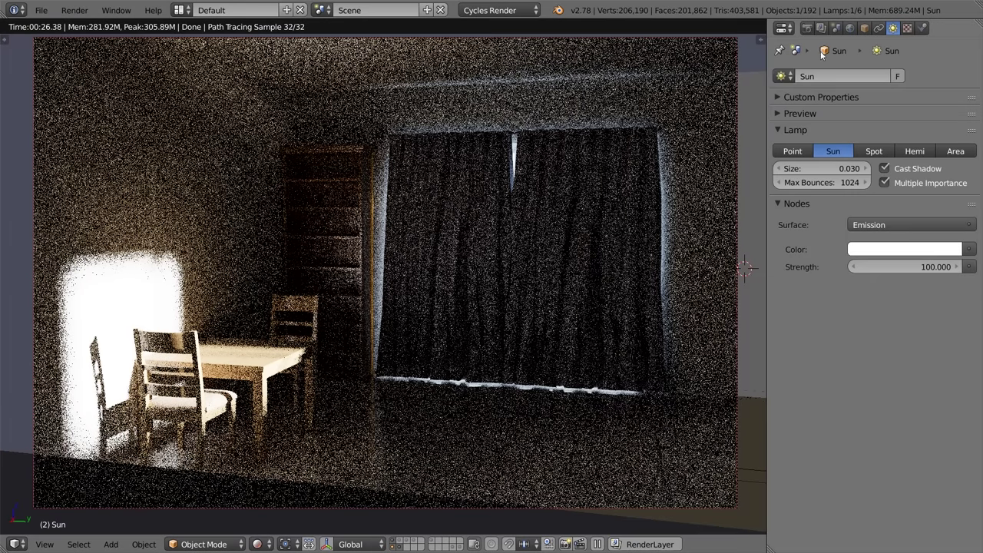
Set the scene's color management look to False Colour to inspect the exposure
{"action": "left_click", "coordinate": [836, 28]}
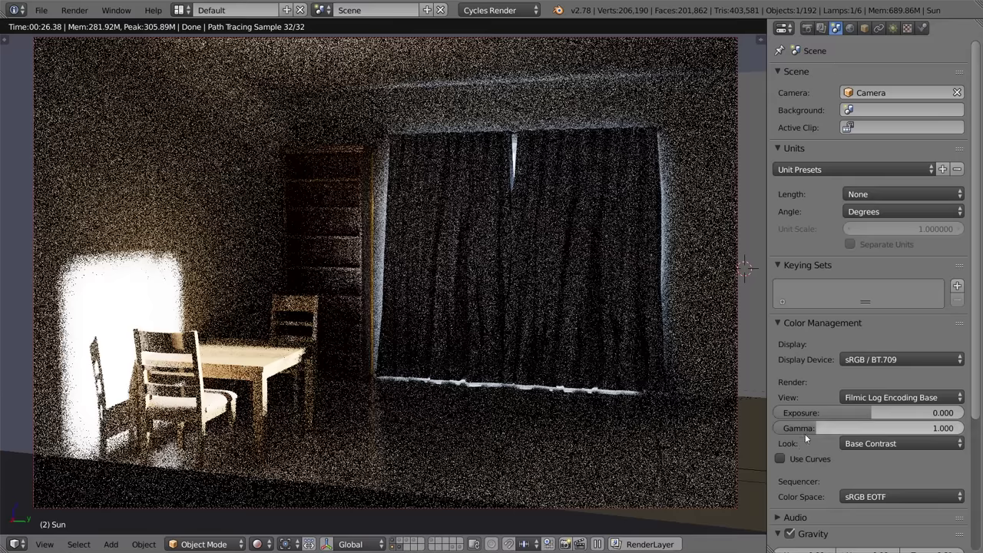
{"action": "left_click", "coordinate": [852, 444]}
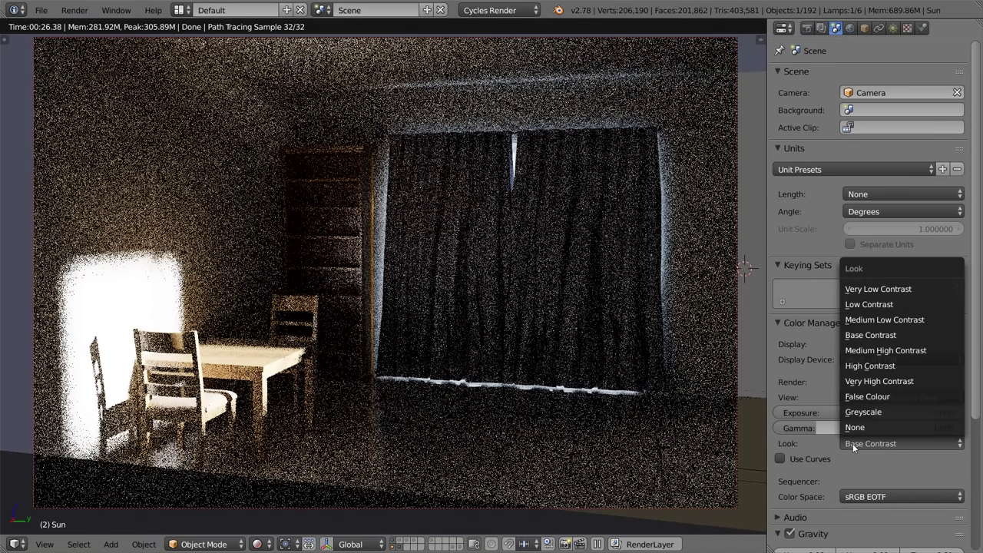
{"action": "left_click", "coordinate": [898, 396]}
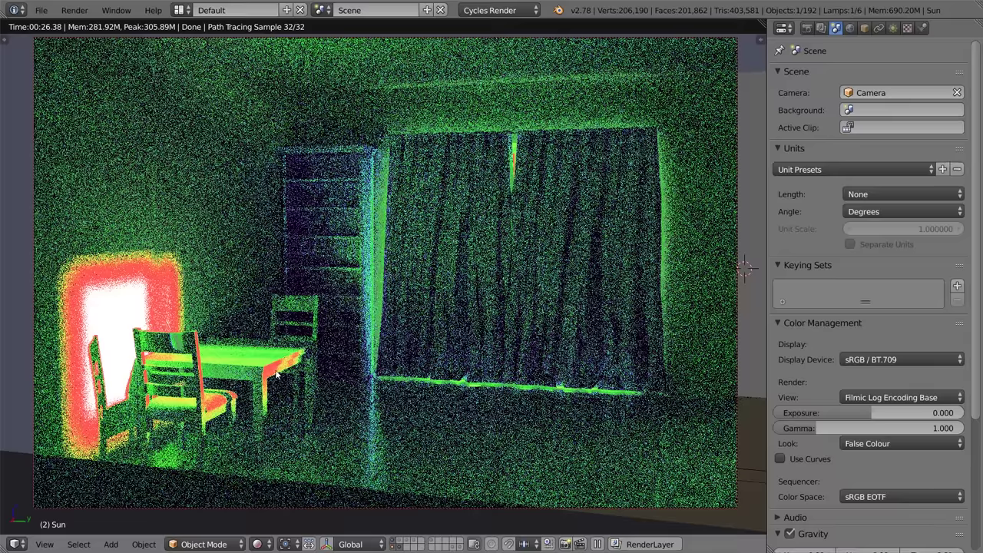
Raise the Sun lamp's emission strength to 133.1 and return to the scene settings
{"action": "left_click", "coordinate": [894, 28]}
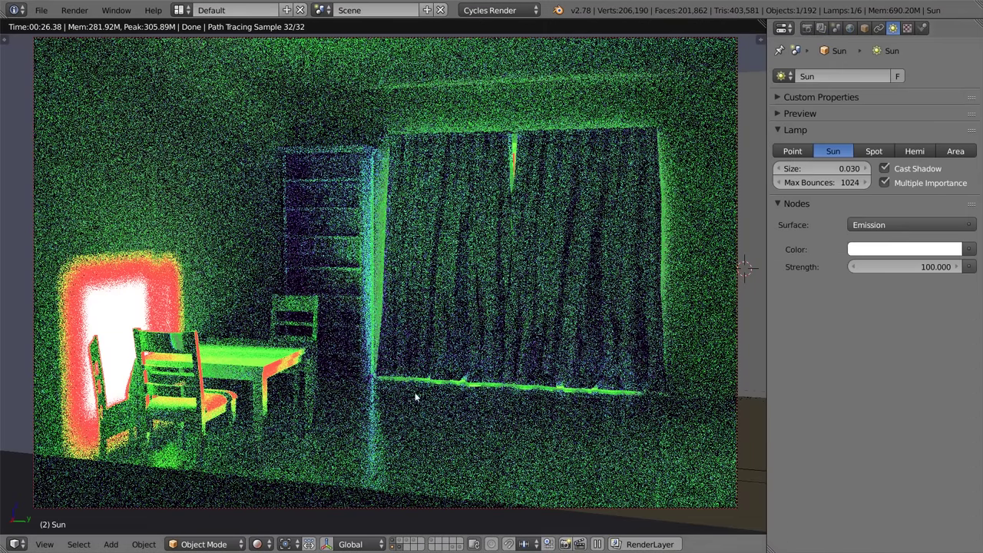
{"action": "mouse_move", "coordinate": [902, 267]}
{"action": "left_mouse_down"}
{"action": "mouse_move", "coordinate": [930, 267]}
{"action": "mouse_move", "coordinate": [915, 266]}
{"action": "left_mouse_up"}
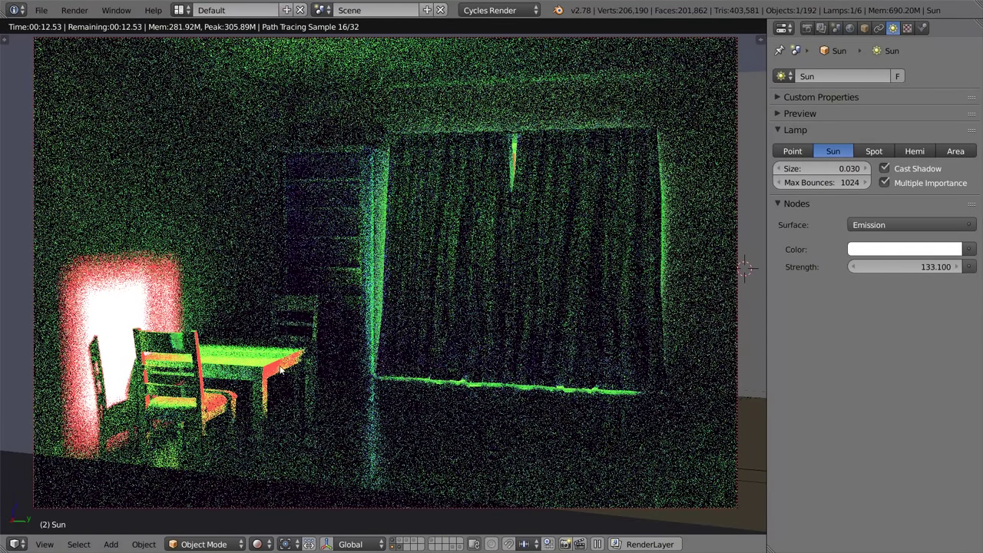
{"action": "left_click", "coordinate": [836, 28]}
Review the color management options, reselecting the False Colour look and Filmic Log Encoding Base view, and check the Sun lamp settings
{"action": "left_click", "coordinate": [862, 444]}
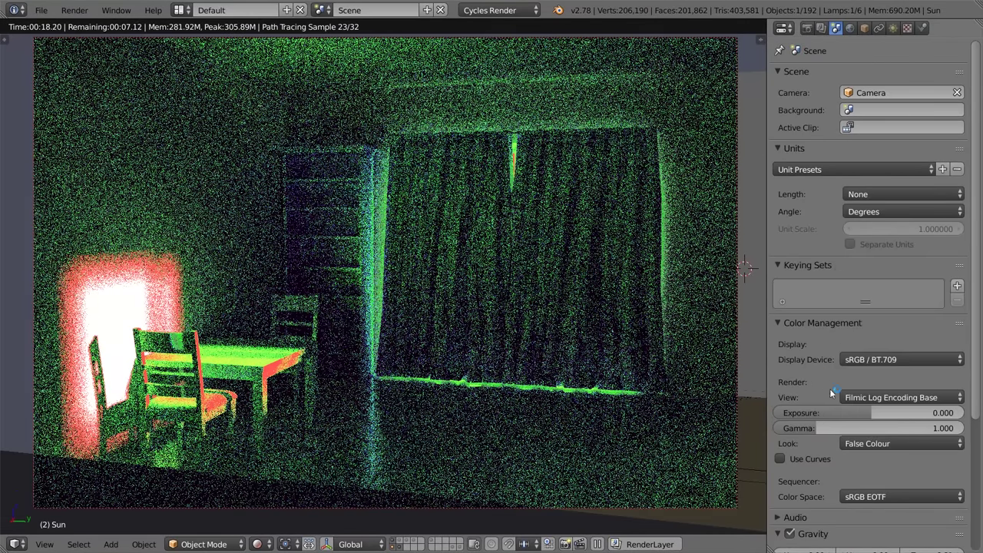
{"action": "left_click", "coordinate": [862, 444]}
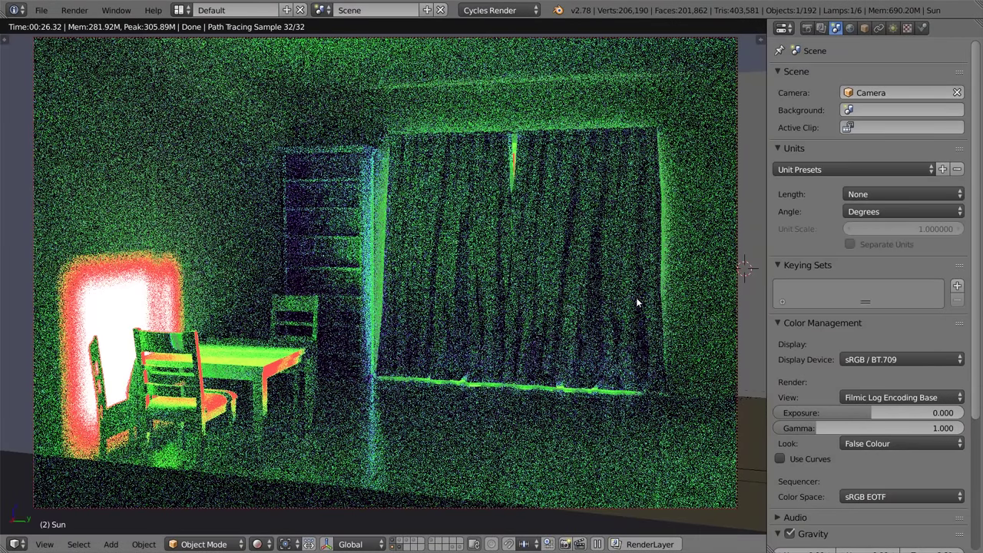
{"action": "left_click", "coordinate": [856, 443]}
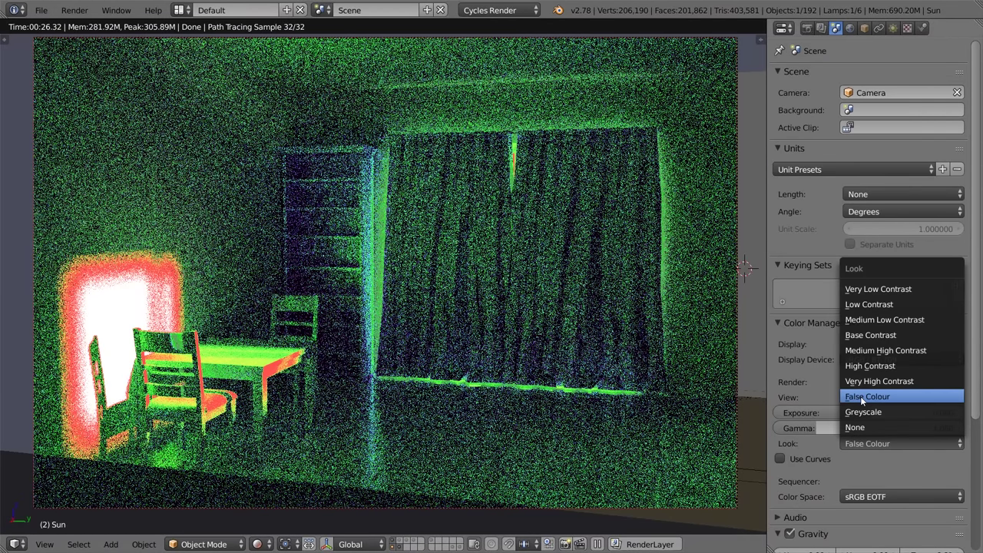
{"action": "left_click", "coordinate": [861, 396]}
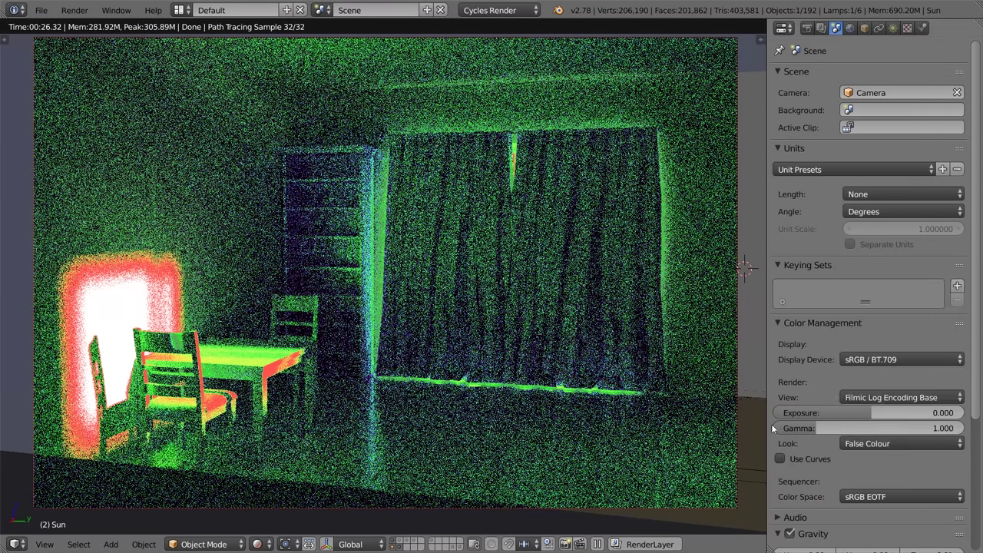
{"action": "left_click", "coordinate": [862, 444]}
{"action": "left_click", "coordinate": [860, 397]}
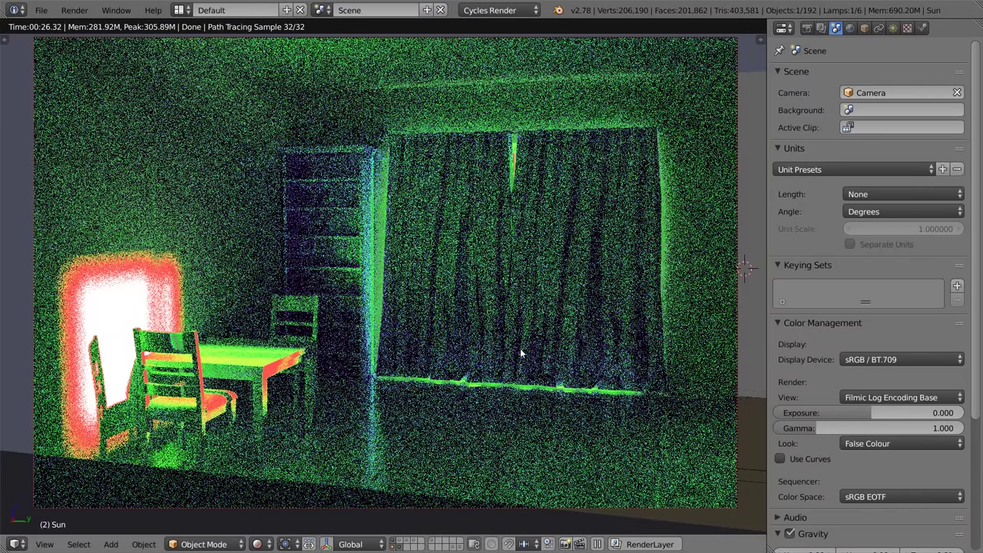
{"action": "left_click", "coordinate": [854, 398]}
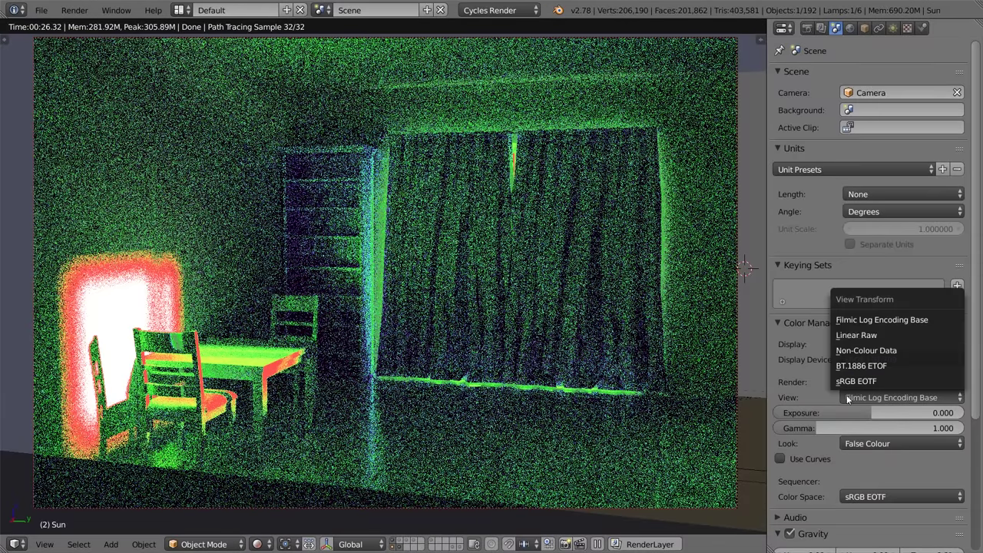
{"action": "left_click", "coordinate": [875, 323]}
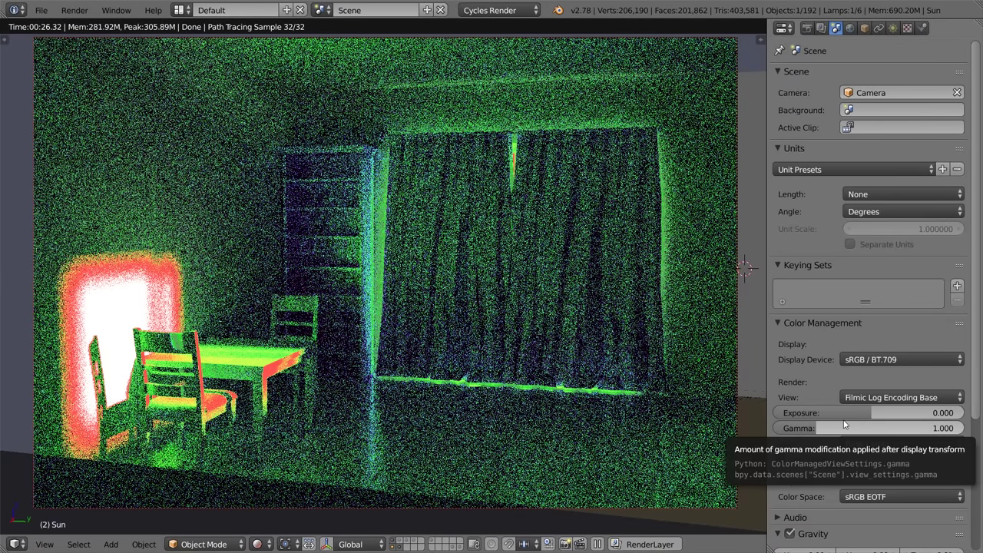
{"action": "left_click", "coordinate": [869, 443]}
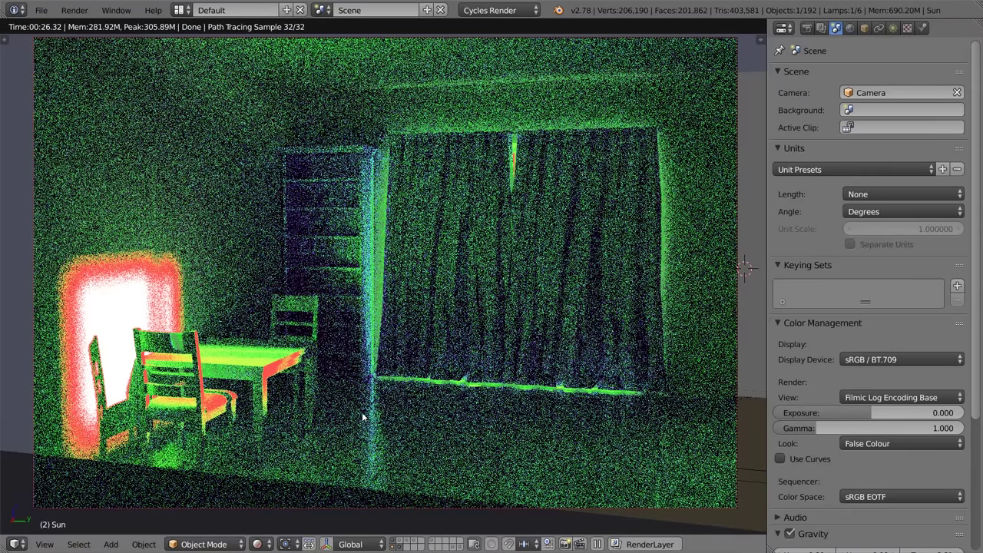
{"action": "left_click", "coordinate": [892, 28]}
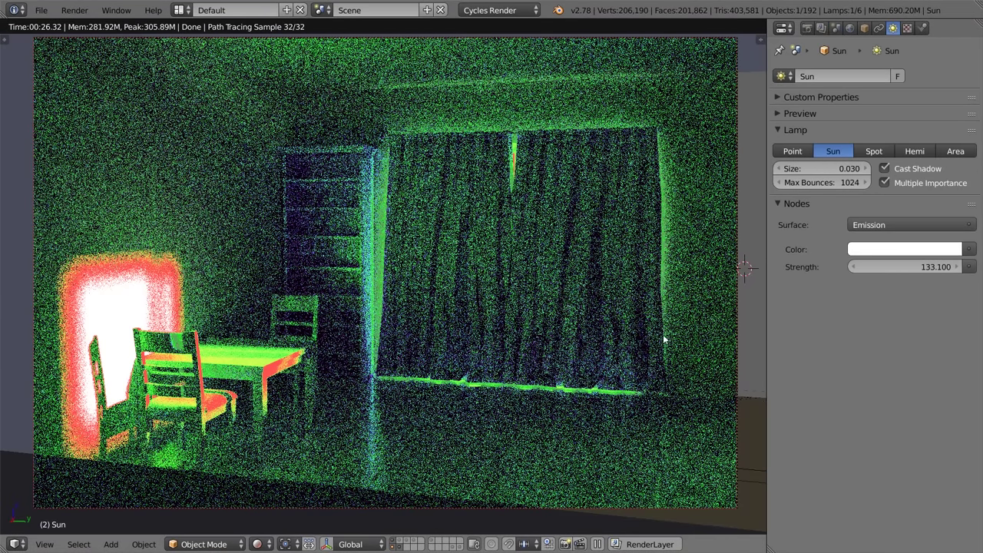
{"action": "left_click", "coordinate": [840, 29]}
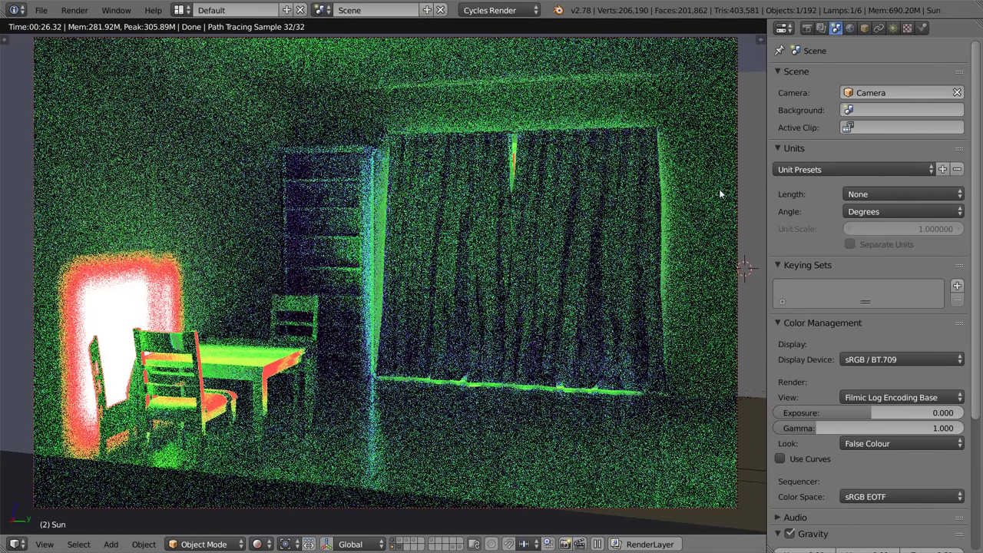
Try the Medium Low, Very Low and High Contrast looks on the scene and return to False Colour
{"action": "left_click", "coordinate": [857, 446]}
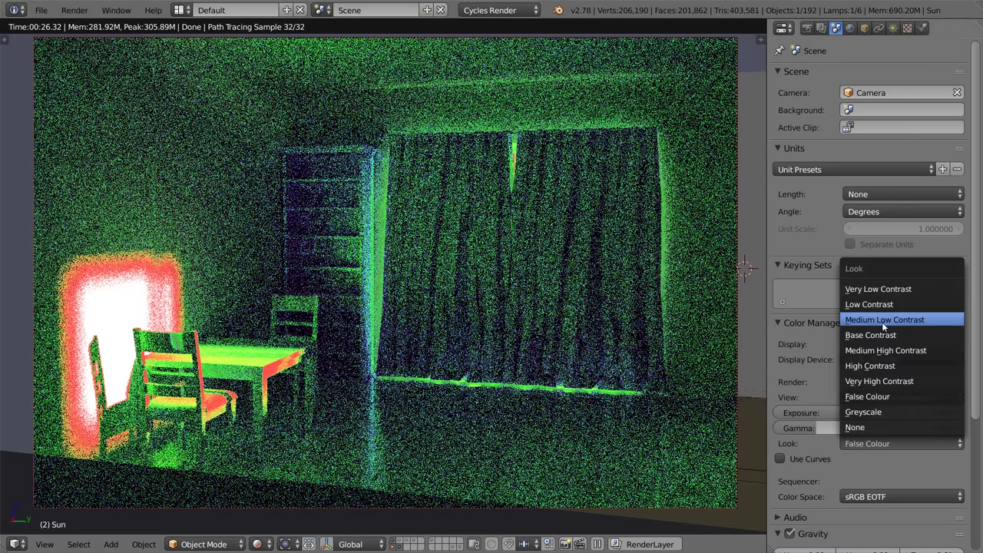
{"action": "left_click", "coordinate": [881, 322]}
{"action": "left_click", "coordinate": [870, 443]}
{"action": "left_click", "coordinate": [890, 289]}
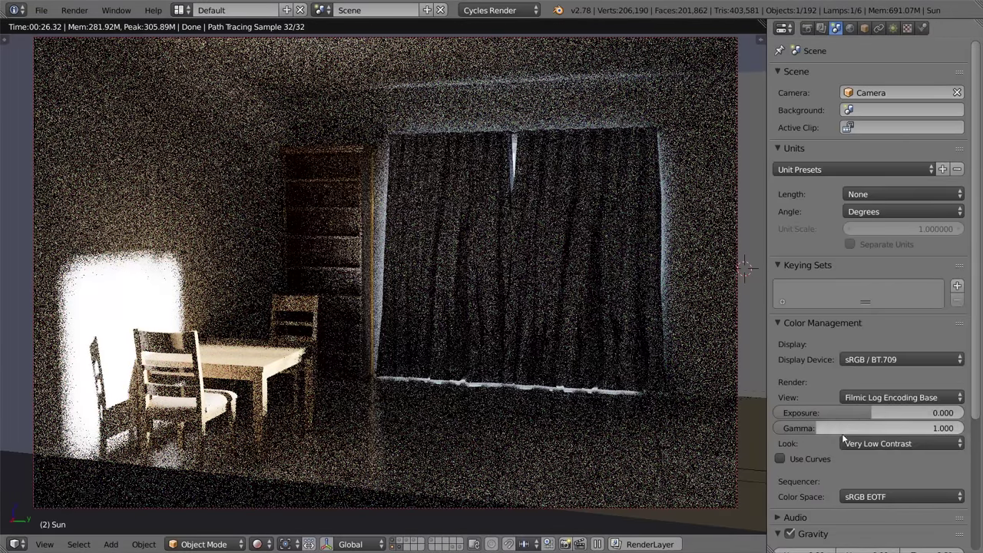
{"action": "left_click", "coordinate": [850, 443]}
{"action": "left_click", "coordinate": [870, 365]}
{"action": "left_click", "coordinate": [866, 443]}
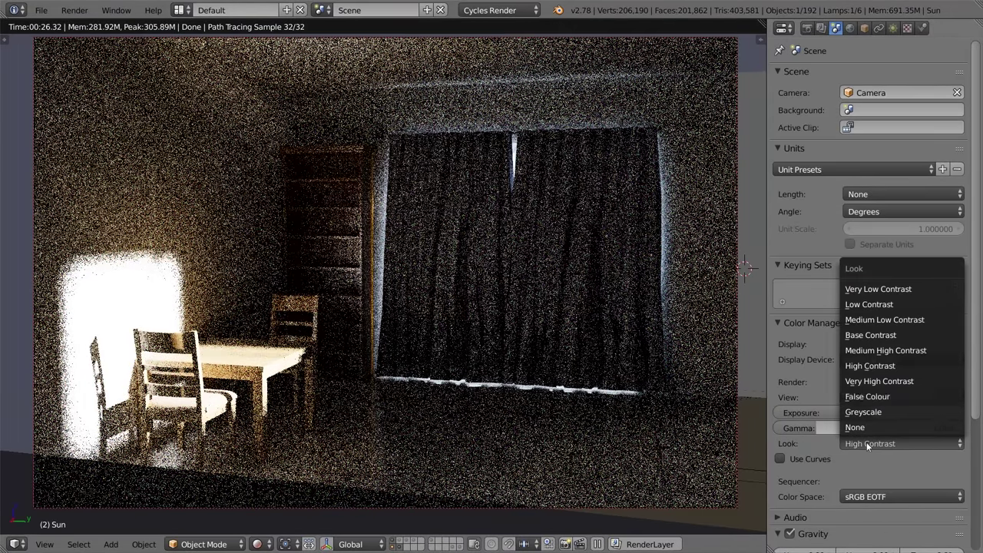
{"action": "left_click", "coordinate": [879, 396]}
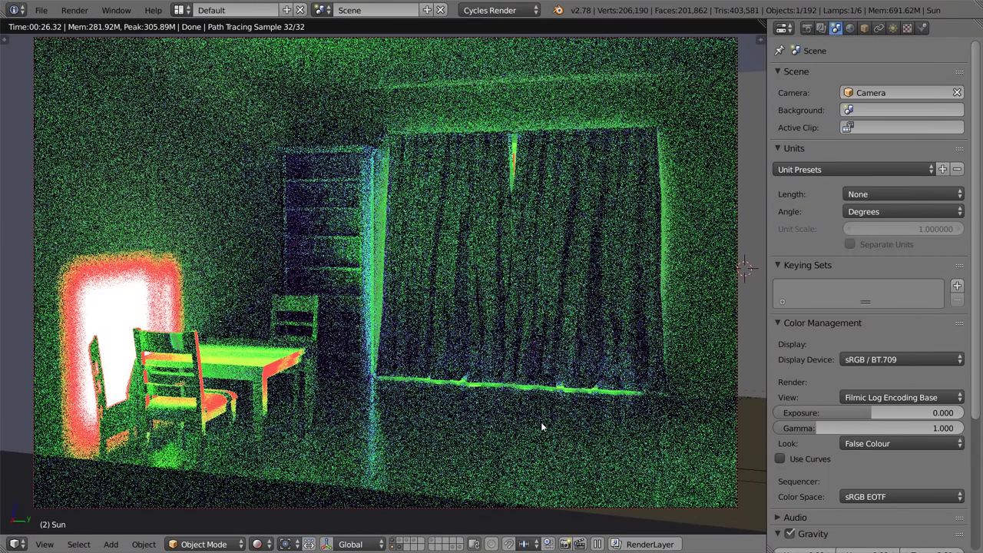
Check the Sun lamp's emission settings and choose a different color management look for the interior scene
{"action": "left_click", "coordinate": [892, 28]}
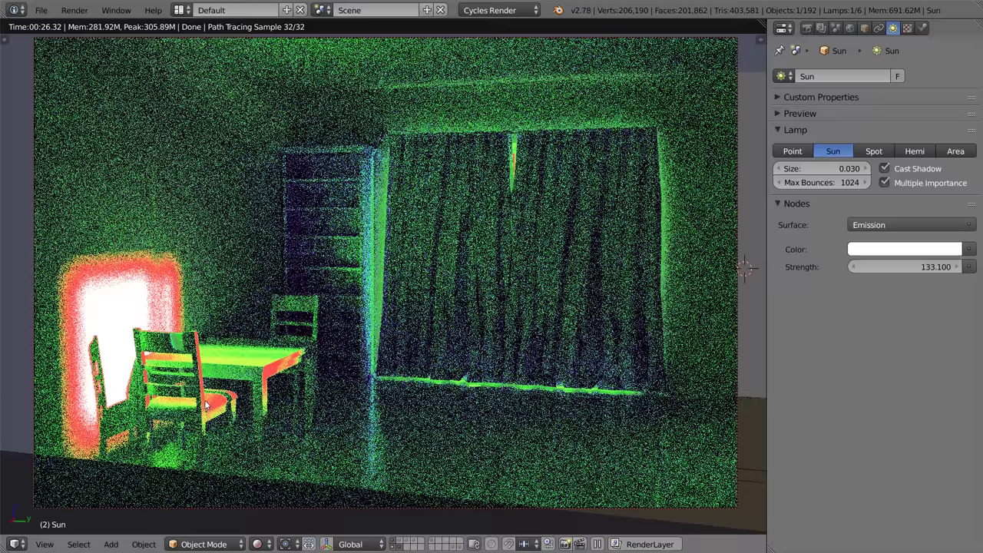
{"action": "left_click", "coordinate": [836, 28]}
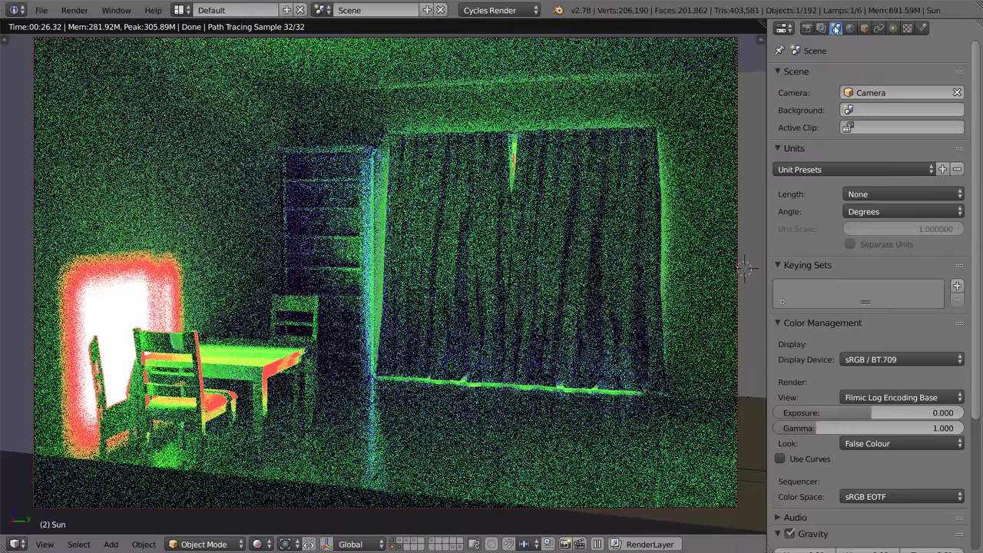
{"action": "left_click", "coordinate": [859, 444]}
{"action": "left_click", "coordinate": [884, 337]}
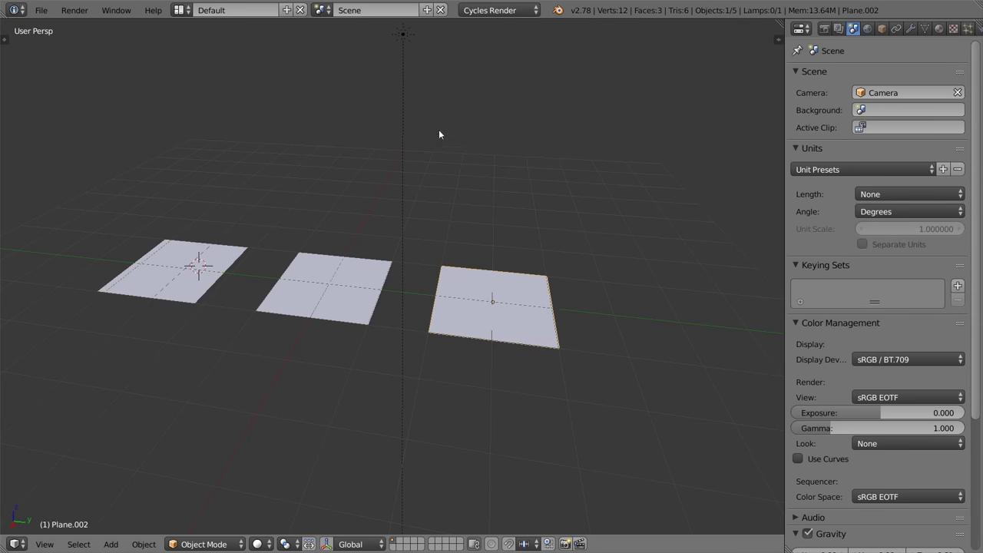
Show the scene with the three planes in rendered shading
{"action": "right_click", "coordinate": [408, 100]}
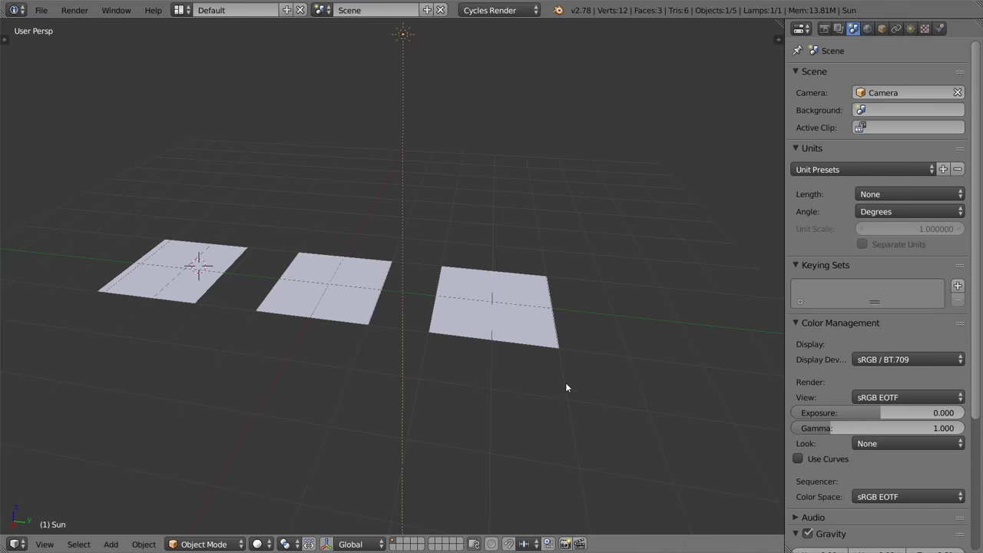
{"action": "right_click", "coordinate": [170, 286]}
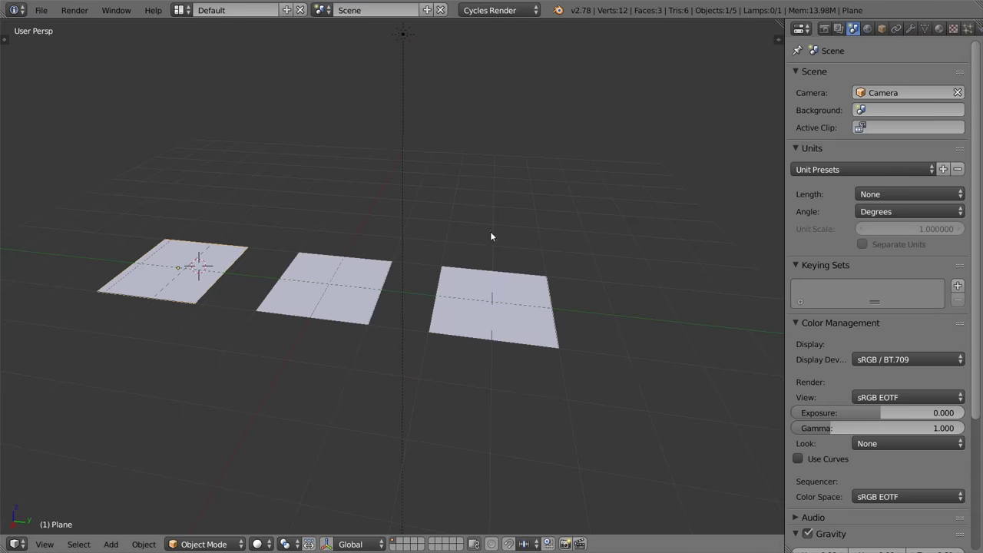
{"action": "key", "text": "shift+z"}
{"action": "right_click", "coordinate": [334, 303]}
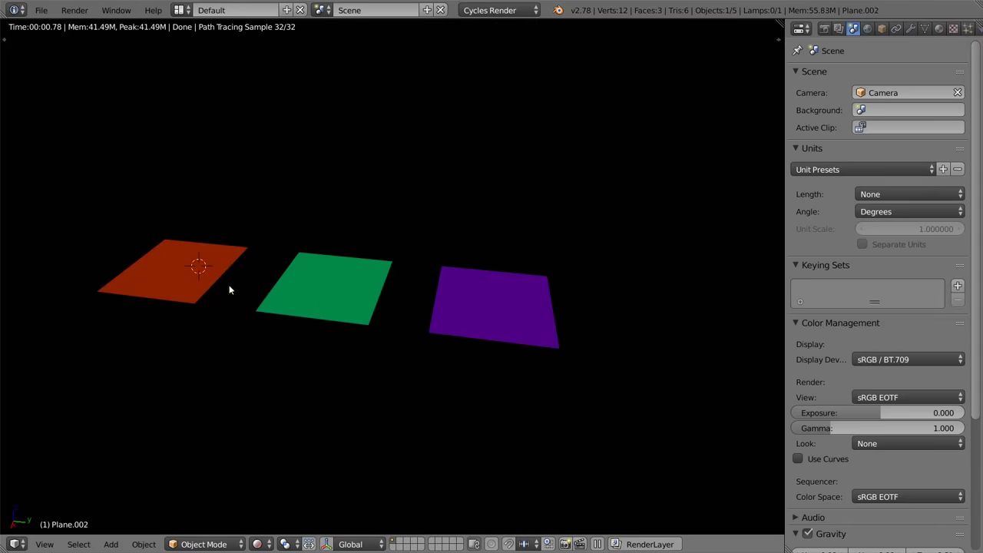
Place the 3D cursor clear of the planes and raise the Sun lamp's emission strength in stages to about 185.7
{"action": "right_click", "coordinate": [407, 165]}
{"action": "left_click", "coordinate": [911, 29]}
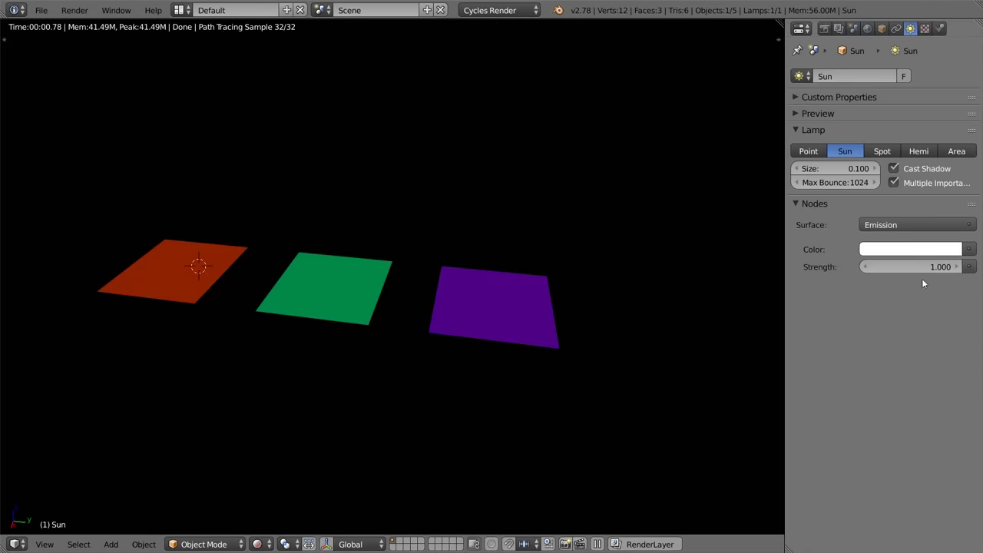
{"action": "left_click", "coordinate": [19, 464]}
{"action": "left_click", "coordinate": [12, 486]}
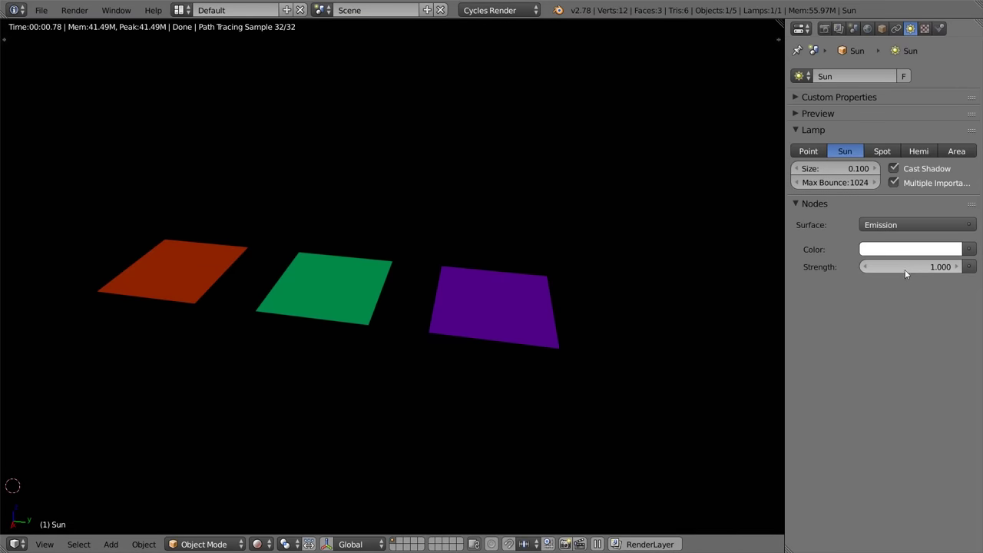
{"action": "left_click_drag", "start_coordinate": [884, 269], "coordinate": [980, 269]}
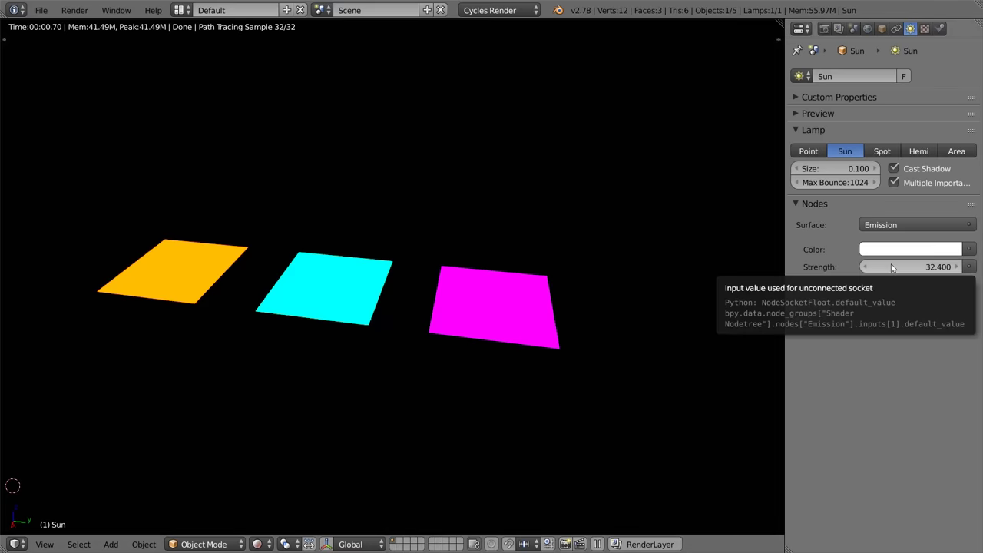
{"action": "left_click_drag", "start_coordinate": [892, 267], "coordinate": [979, 268]}
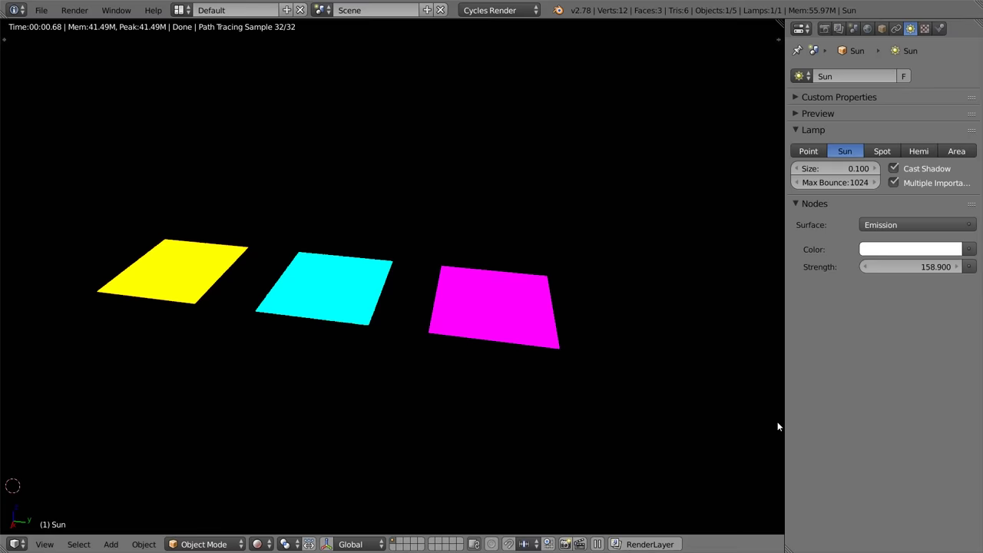
{"action": "left_click_drag", "start_coordinate": [920, 267], "coordinate": [952, 267]}
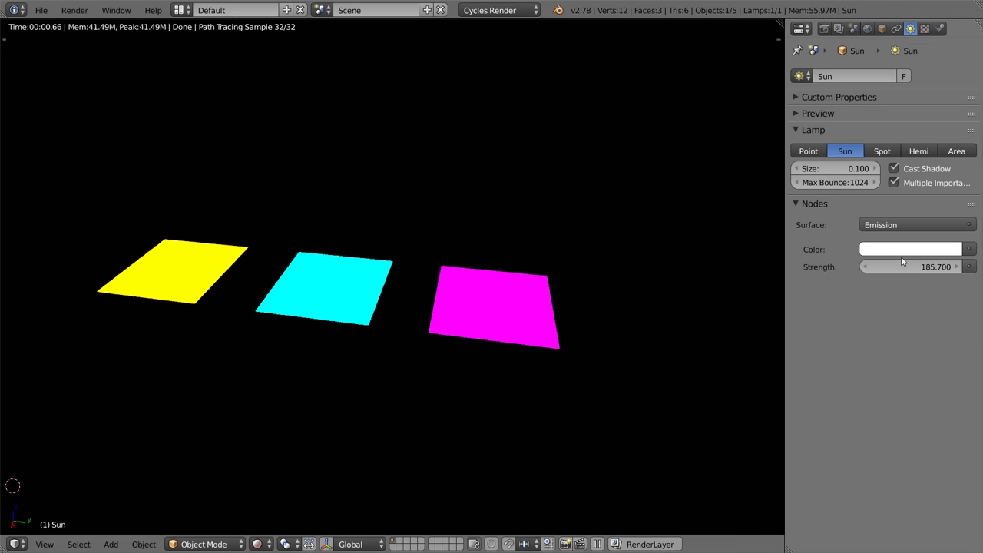
{"action": "mouse_move", "coordinate": [903, 267]}
{"action": "left_mouse_down"}
{"action": "mouse_move", "coordinate": [952, 267]}
{"action": "mouse_move", "coordinate": [872, 267]}
{"action": "mouse_move", "coordinate": [890, 269]}
{"action": "left_mouse_up"}
Try an Emission surface on the purple plane's material and raise its strength to 194.3
{"action": "right_click", "coordinate": [542, 333]}
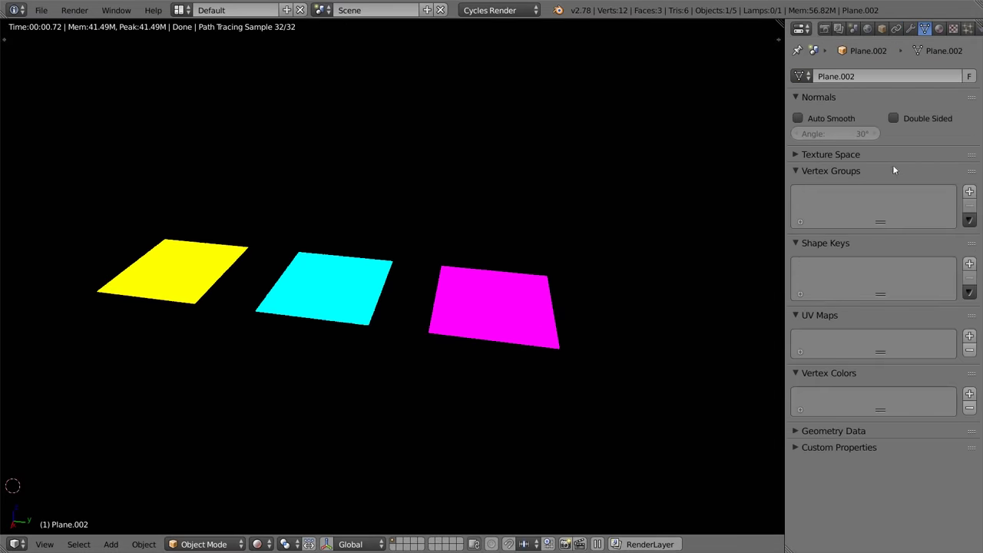
{"action": "left_click", "coordinate": [939, 29]}
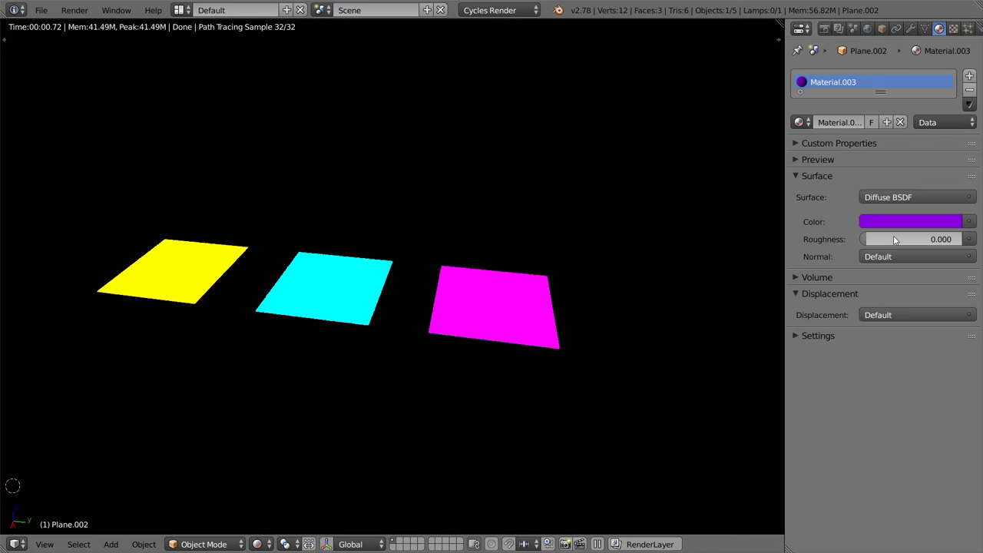
{"action": "left_click", "coordinate": [901, 198]}
{"action": "left_click", "coordinate": [808, 310]}
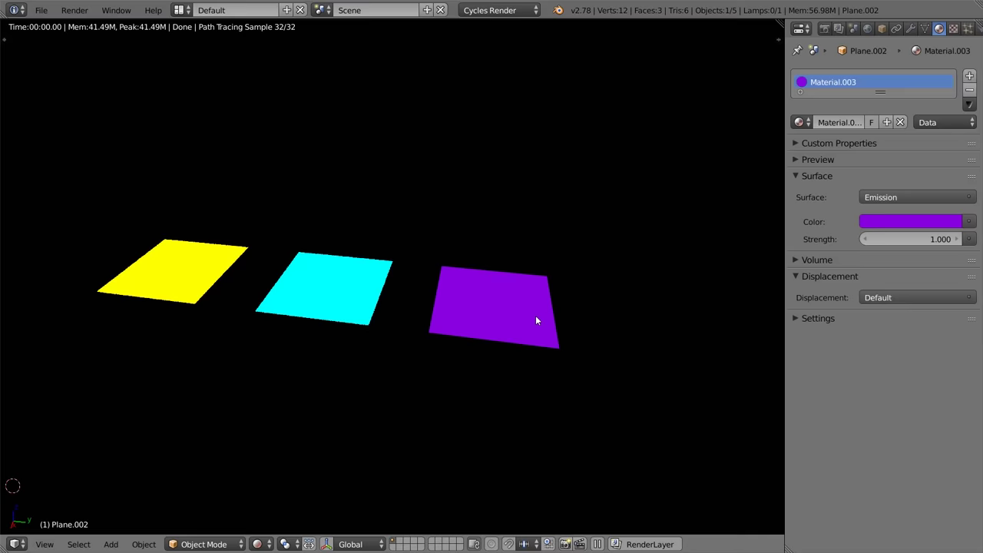
{"action": "left_click_drag", "start_coordinate": [890, 239], "coordinate": [975, 239]}
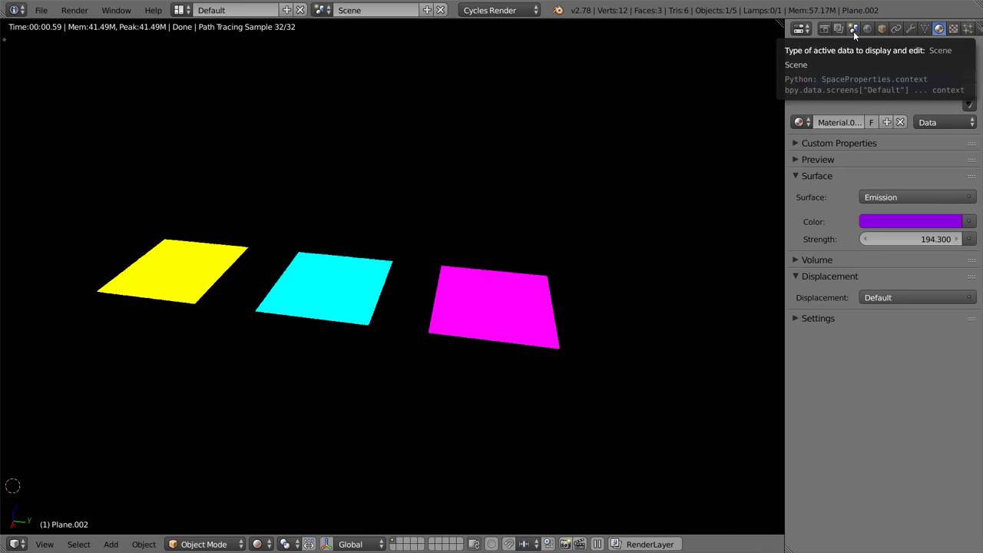
Return the purple plane's material surface to Diffuse BSDF
{"action": "left_click", "coordinate": [853, 31]}
{"action": "left_click", "coordinate": [939, 29]}
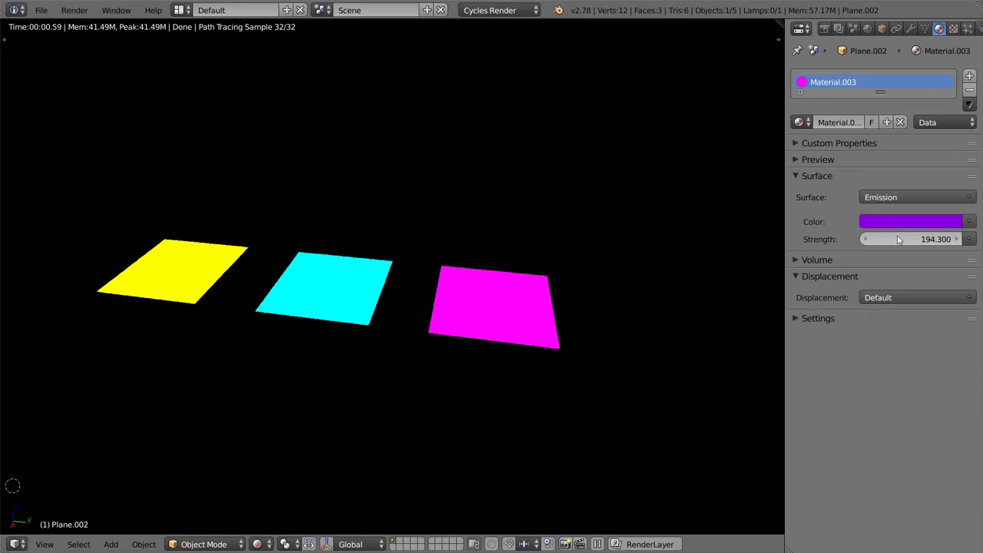
{"action": "left_click", "coordinate": [914, 197]}
{"action": "left_click", "coordinate": [807, 282]}
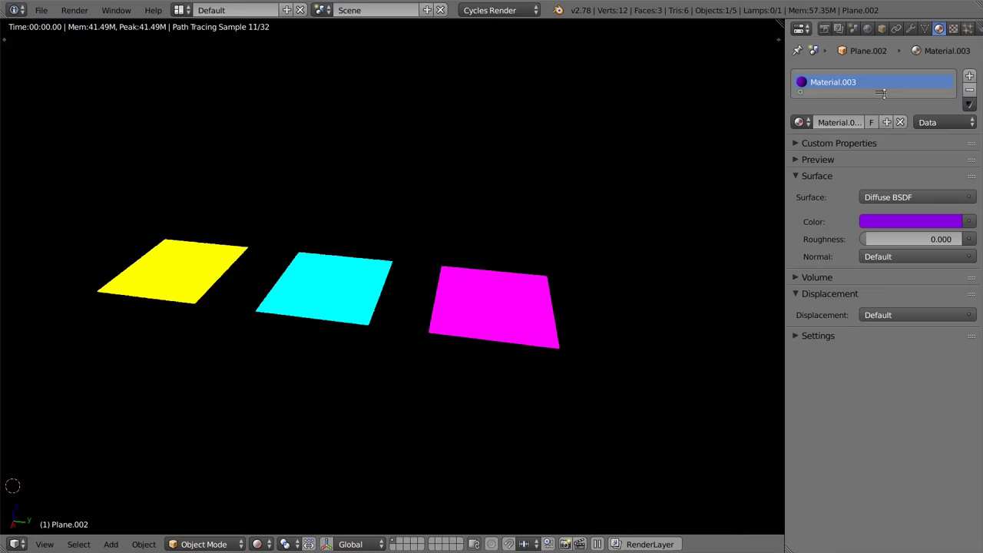
Set the scene's color management view transform to Filmic Log Encoding Base
{"action": "left_click", "coordinate": [854, 29]}
{"action": "left_click", "coordinate": [879, 399]}
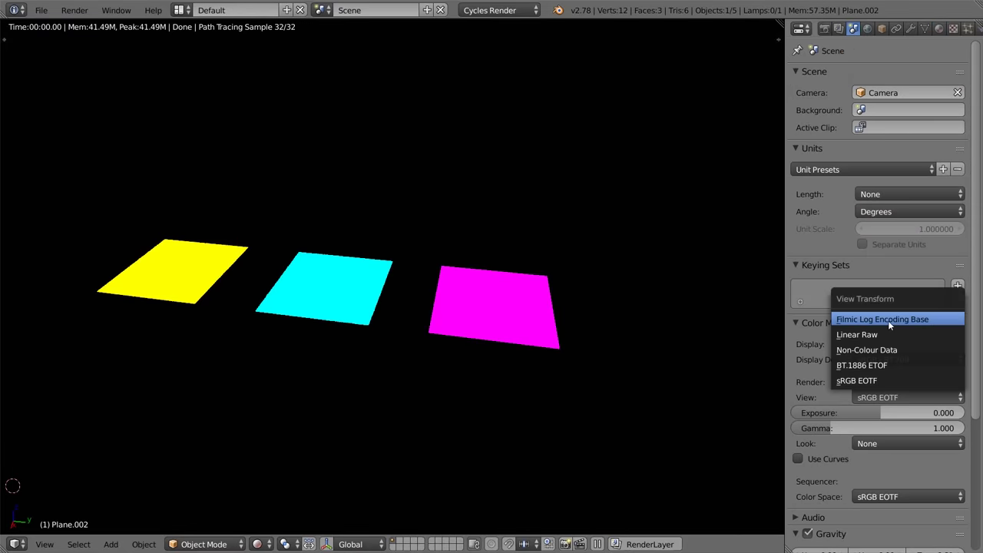
{"action": "left_click", "coordinate": [888, 321]}
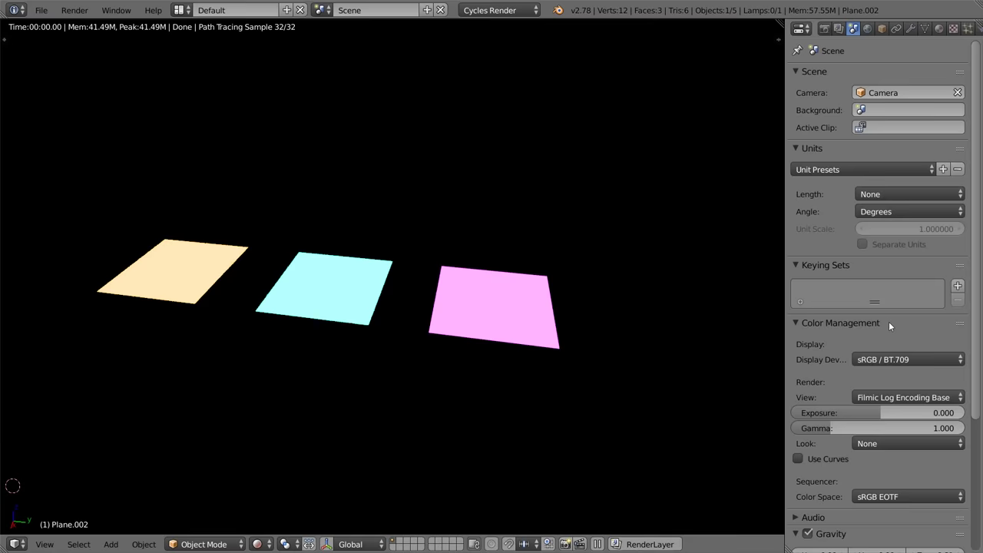
Reset the Sun lamp's emission strength to 1.000 and raise it again to compare how the filmic view handles brightness
{"action": "right_click", "coordinate": [400, 149]}
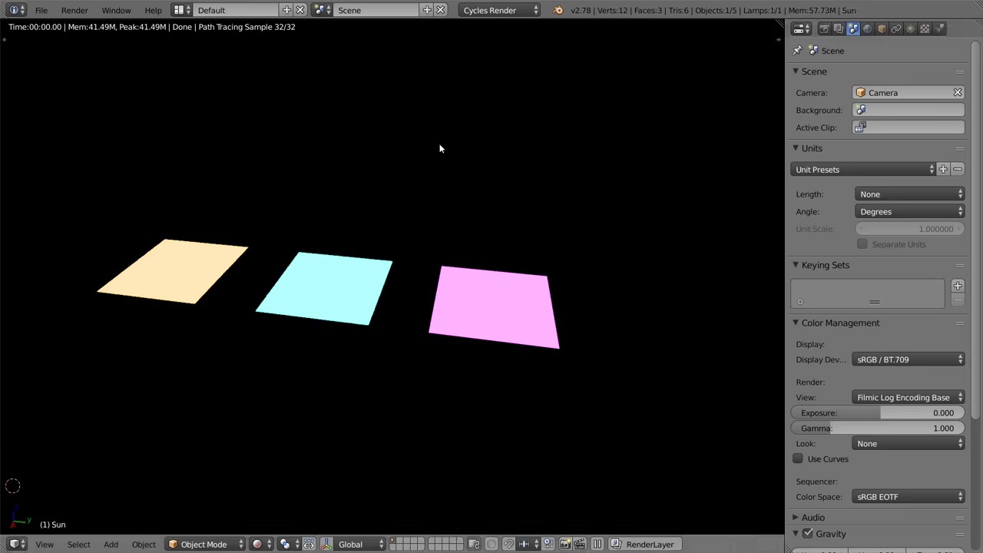
{"action": "left_click", "coordinate": [910, 28]}
{"action": "double_click", "coordinate": [914, 267]}
{"action": "type", "text": "1"}
{"action": "key", "text": "Return"}
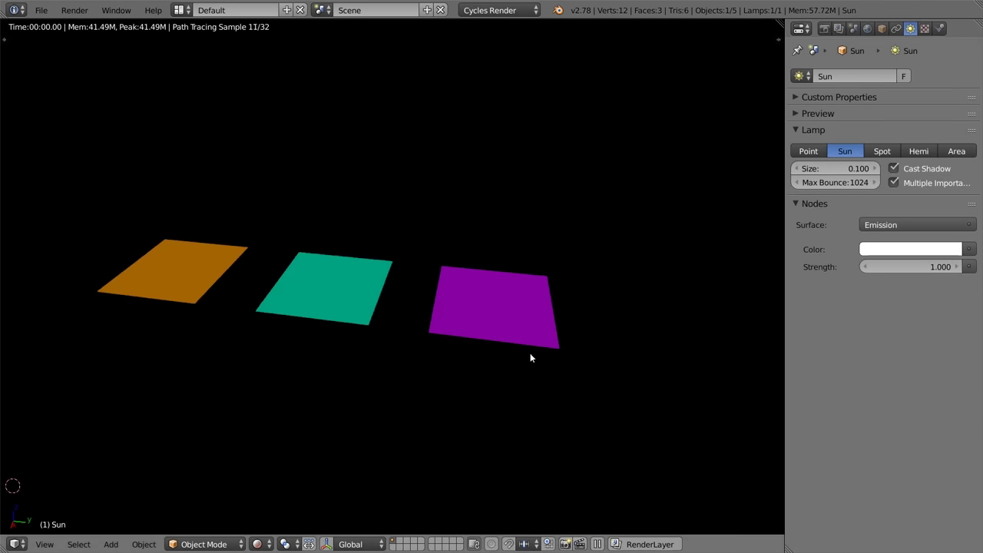
{"action": "left_click_drag", "start_coordinate": [915, 267], "coordinate": [982, 266]}
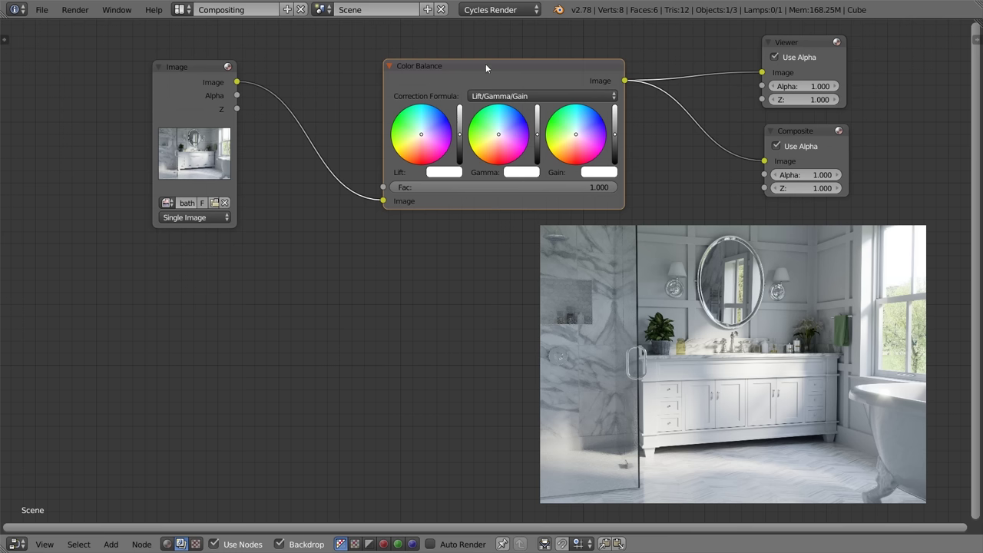
Reposition the Color Balance node in the bathroom composite and set its correction formula to Offset/Power/Slope (ASC-CDL)
{"action": "left_click_drag", "start_coordinate": [452, 68], "coordinate": [436, 68]}
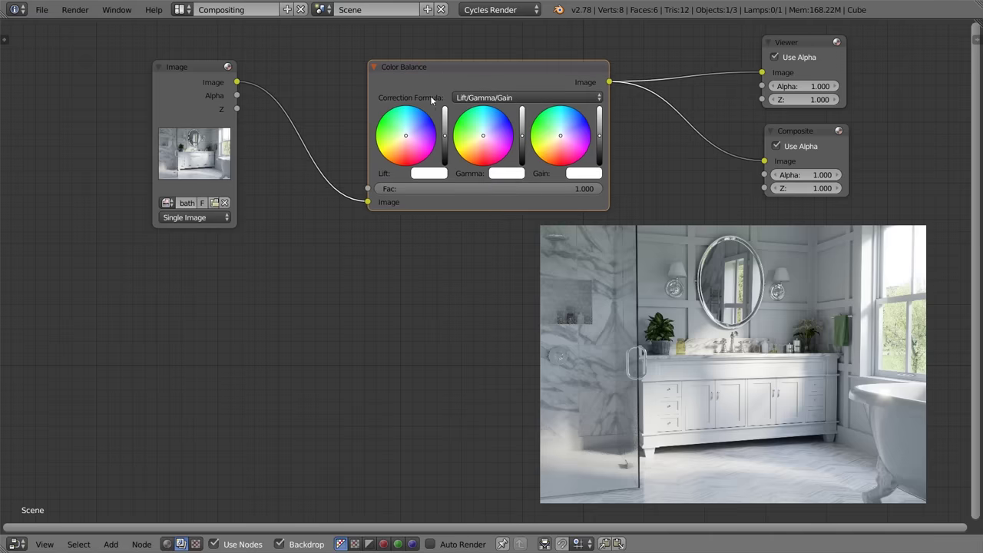
{"action": "left_click", "coordinate": [531, 98]}
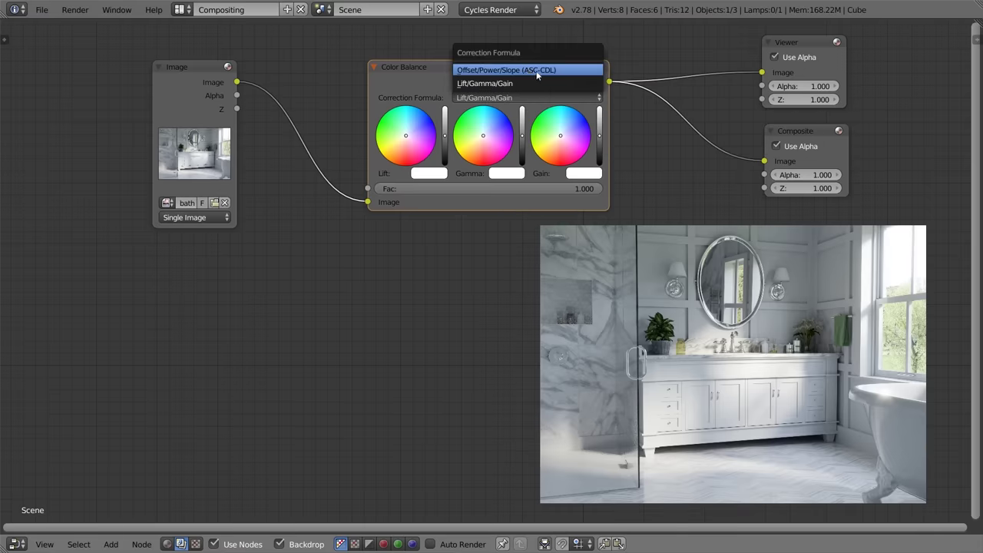
{"action": "left_click", "coordinate": [541, 70]}
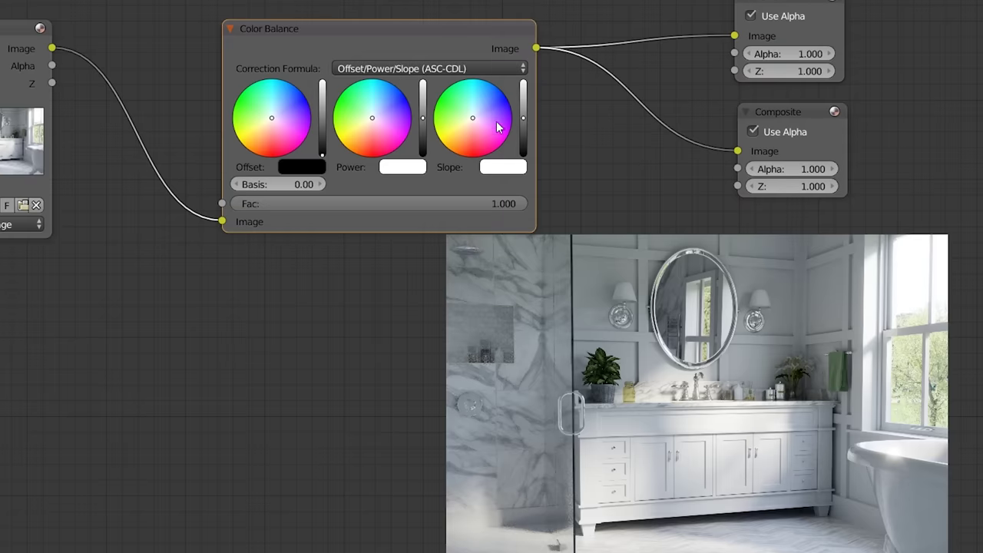
Try a light blue Slope tint and a slightly warm Power tint on the Color Balance node, with both brightness levels raised
{"action": "left_click_drag", "start_coordinate": [482, 123], "coordinate": [482, 102]}
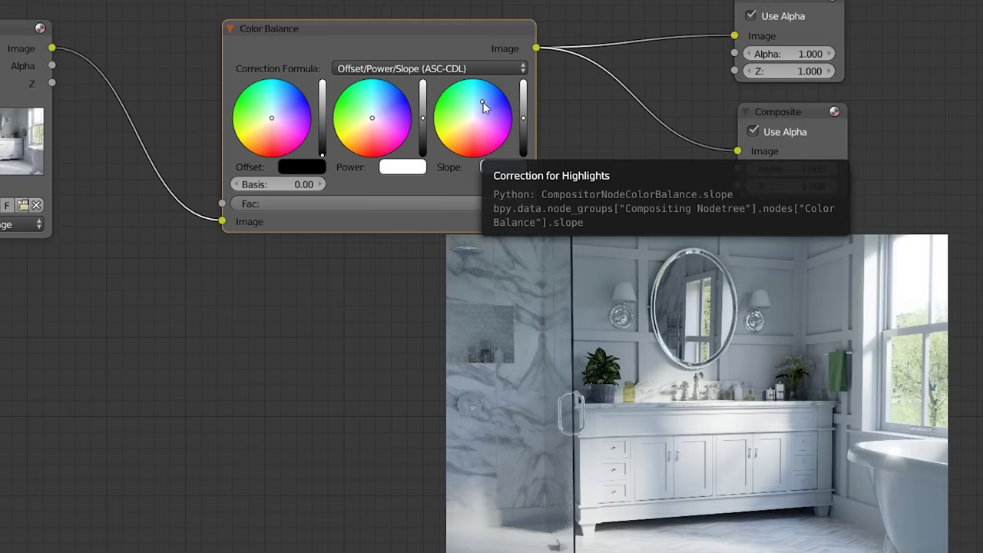
{"action": "left_click_drag", "start_coordinate": [469, 135], "coordinate": [486, 100]}
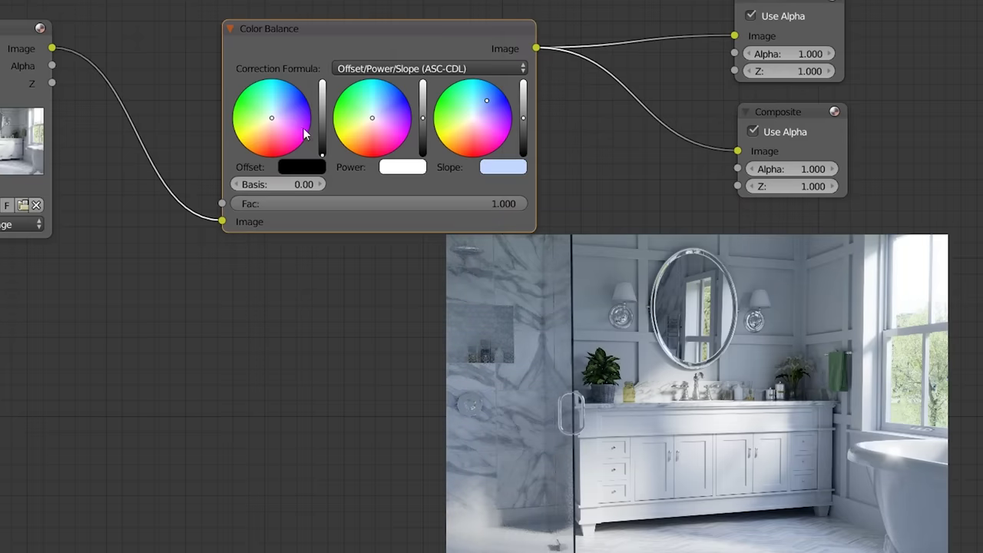
{"action": "left_click", "coordinate": [378, 101]}
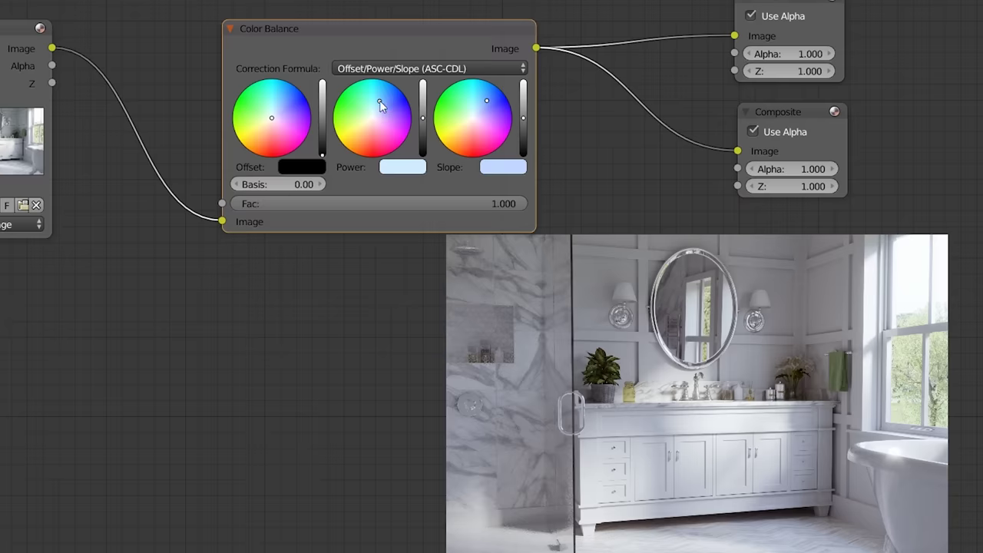
{"action": "left_click_drag", "start_coordinate": [379, 100], "coordinate": [371, 123]}
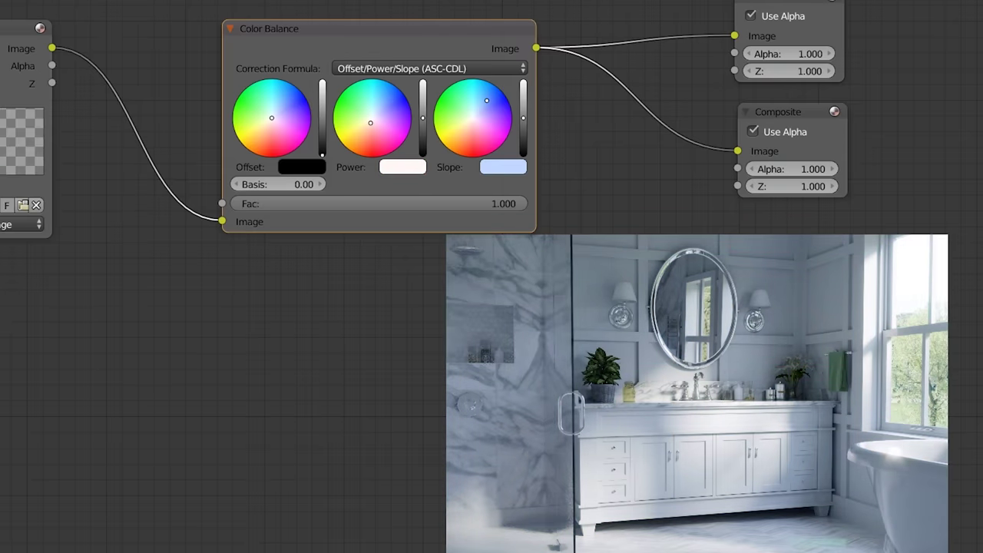
{"action": "left_click_drag", "start_coordinate": [476, 108], "coordinate": [523, 103]}
{"action": "mouse_move", "coordinate": [422, 117]}
{"action": "left_mouse_down"}
{"action": "mouse_move", "coordinate": [423, 127]}
{"action": "mouse_move", "coordinate": [423, 103]}
{"action": "left_mouse_up"}
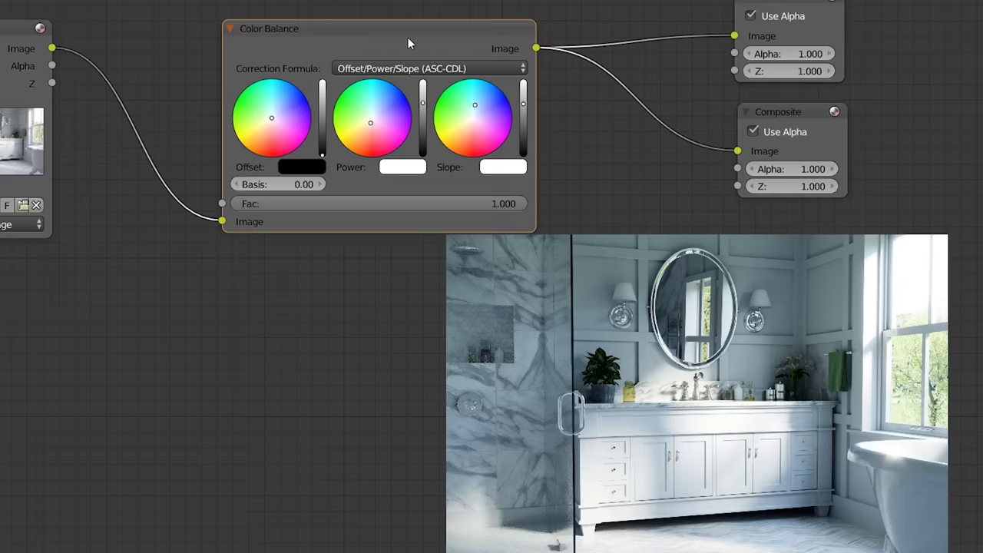
Shift the Color Balance node slightly up, lower its Power and Slope brightness, and return both color wheels to neutral
{"action": "left_click_drag", "start_coordinate": [408, 37], "coordinate": [401, 18]}
{"action": "left_click_drag", "start_coordinate": [419, 91], "coordinate": [417, 106]}
{"action": "left_click_drag", "start_coordinate": [515, 90], "coordinate": [517, 112]}
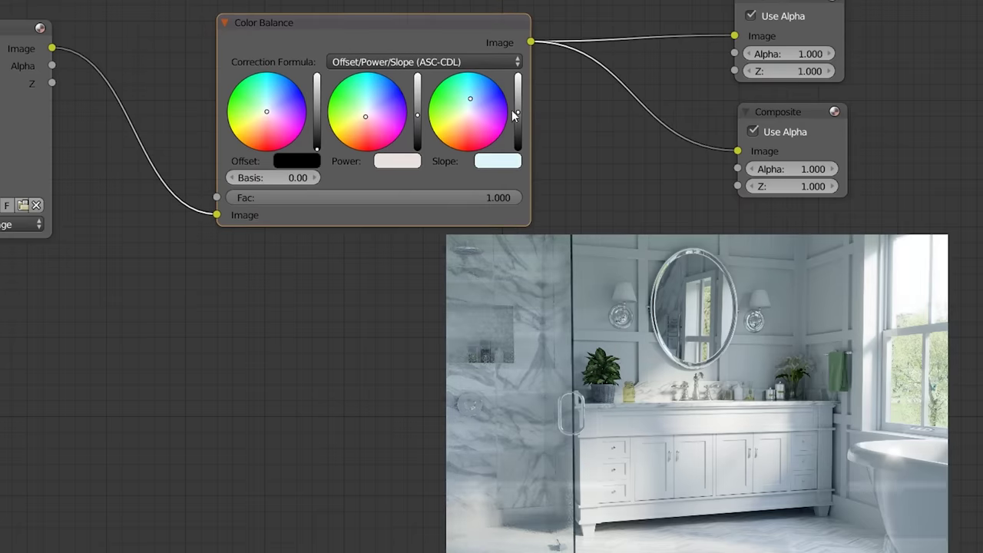
{"action": "left_click", "coordinate": [468, 112]}
{"action": "left_click", "coordinate": [367, 112]}
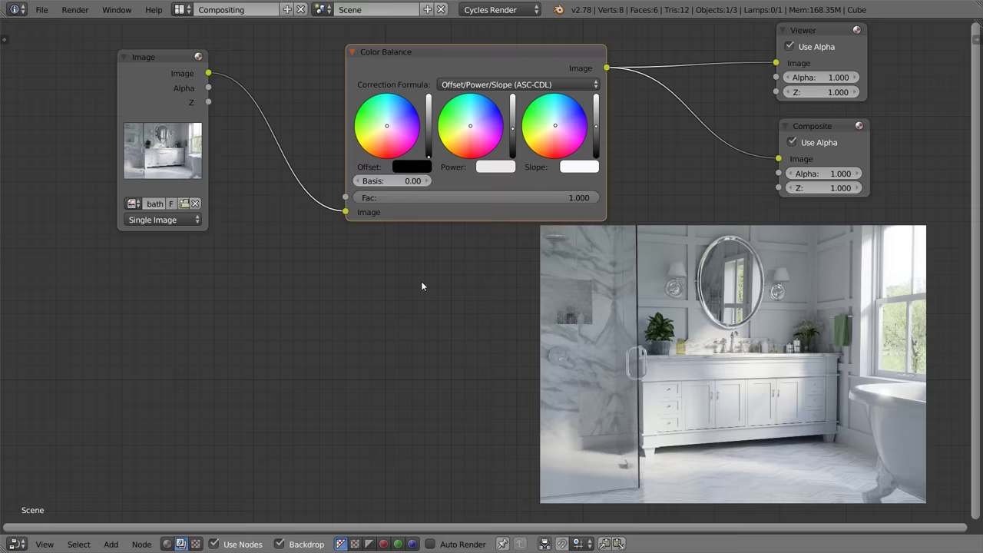
Add a Mix node just below the Color Balance node, leaving it unconnected with its blend mode set to Mix
{"action": "key", "text": "shift+a"}
{"action": "mouse_move", "coordinate": [400, 269]}
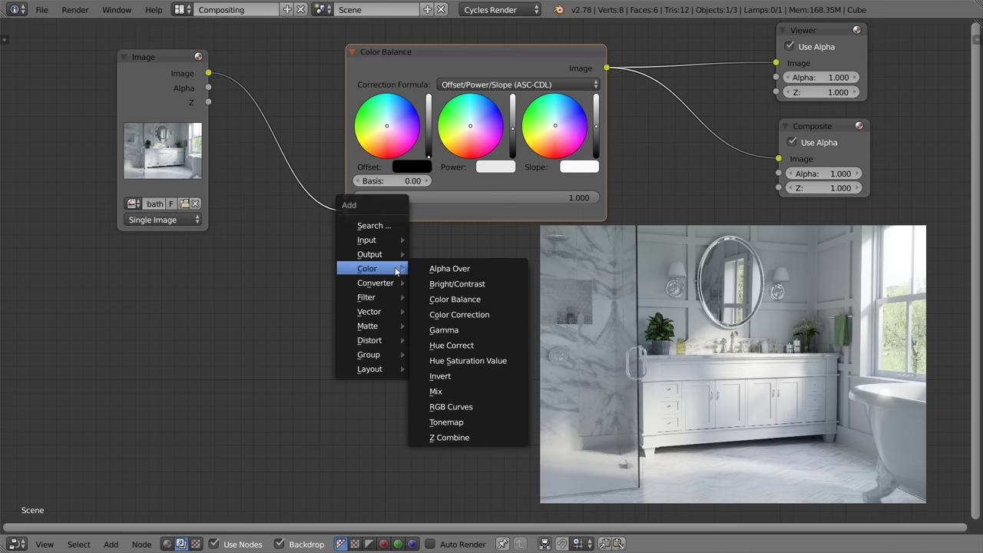
{"action": "left_click", "coordinate": [488, 391]}
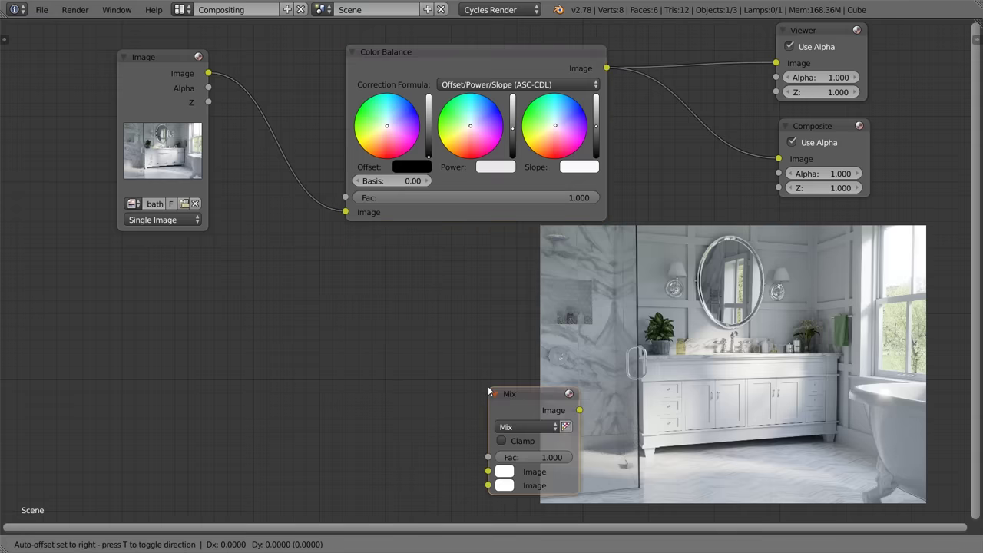
{"action": "left_click", "coordinate": [434, 277]}
{"action": "left_click", "coordinate": [434, 277]}
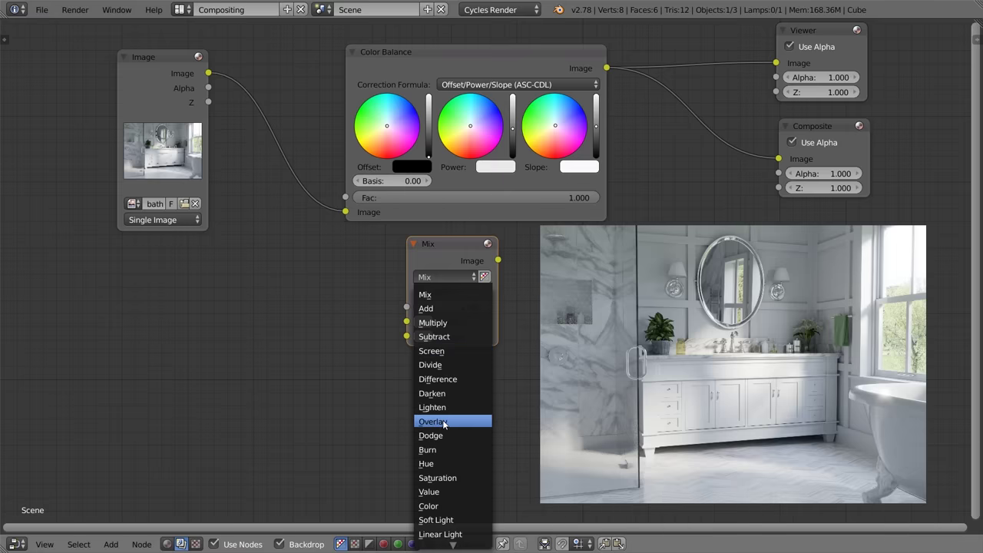
{"action": "left_click", "coordinate": [429, 294]}
{"action": "left_click_drag", "start_coordinate": [447, 243], "coordinate": [424, 233]}
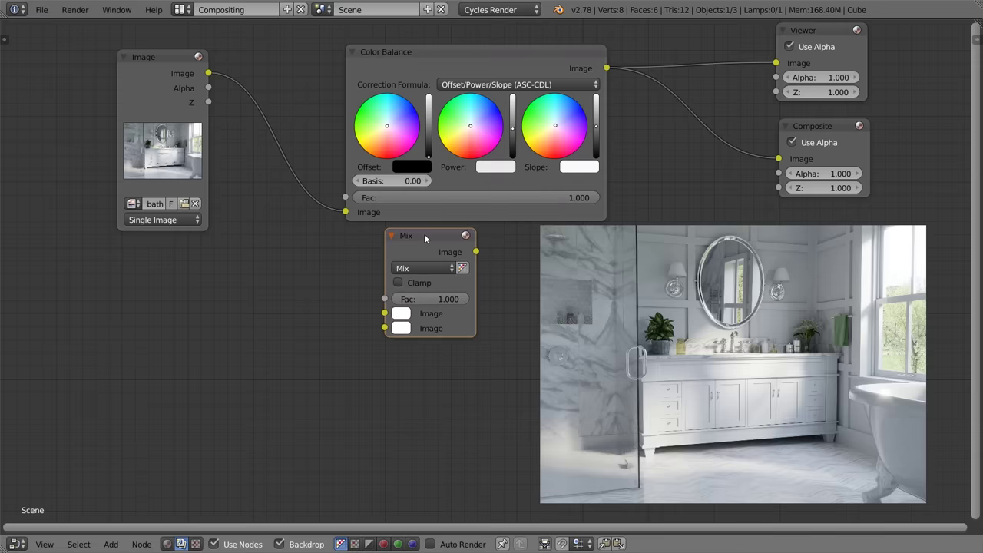
Switch to Chrome and examine section 7.2.4 Blend Mode and its table of separable blend modes in pdf_reference_1-7.pdf
{"action": "key", "text": "alt+Tab"}
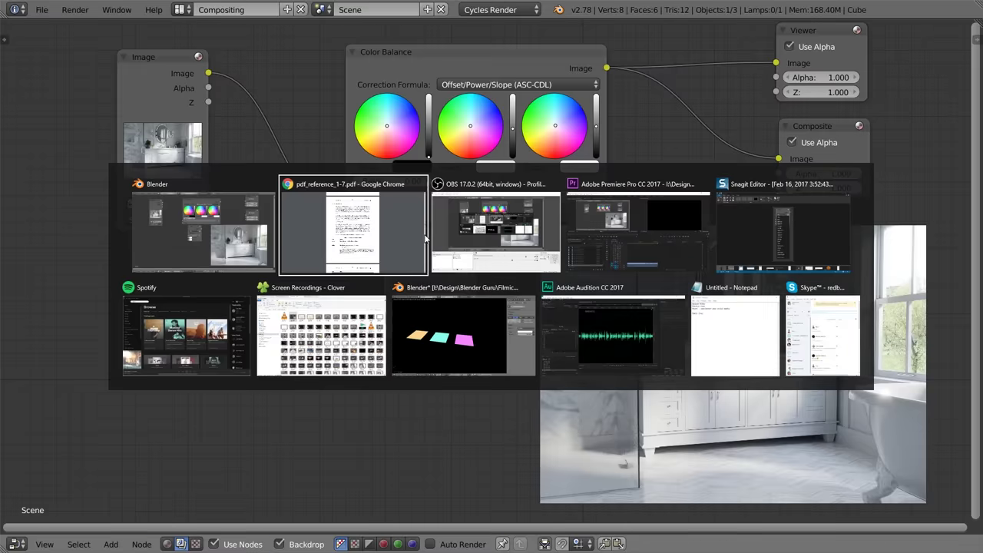
{"action": "scroll", "coordinate": [423, 157], "scroll_direction": "up", "scroll_amount": 1}
{"action": "scroll", "coordinate": [423, 156], "scroll_direction": "down", "scroll_amount": 1}
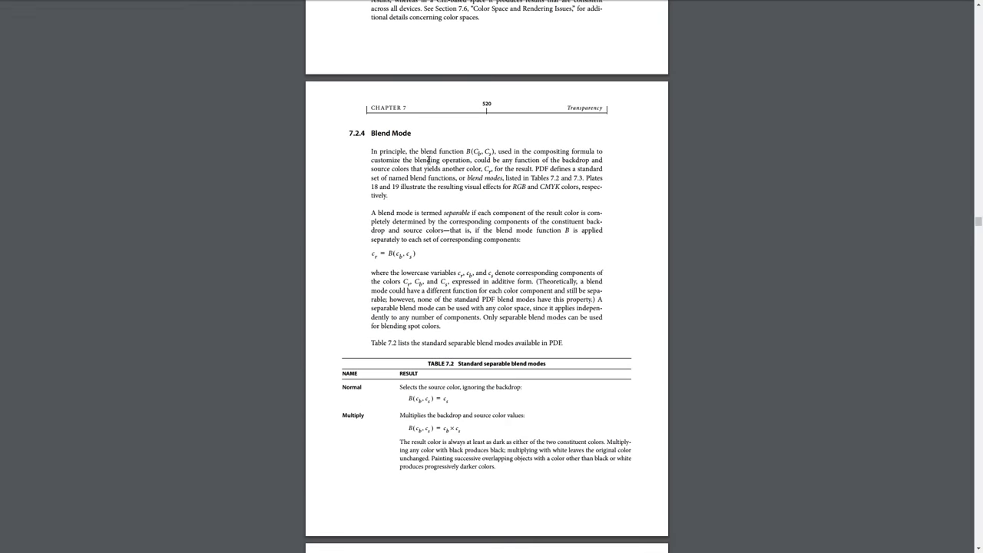
{"action": "scroll", "coordinate": [450, 212], "scroll_direction": "up", "scroll_amount": 5}
{"action": "scroll", "coordinate": [451, 212], "scroll_direction": "down", "scroll_amount": 6}
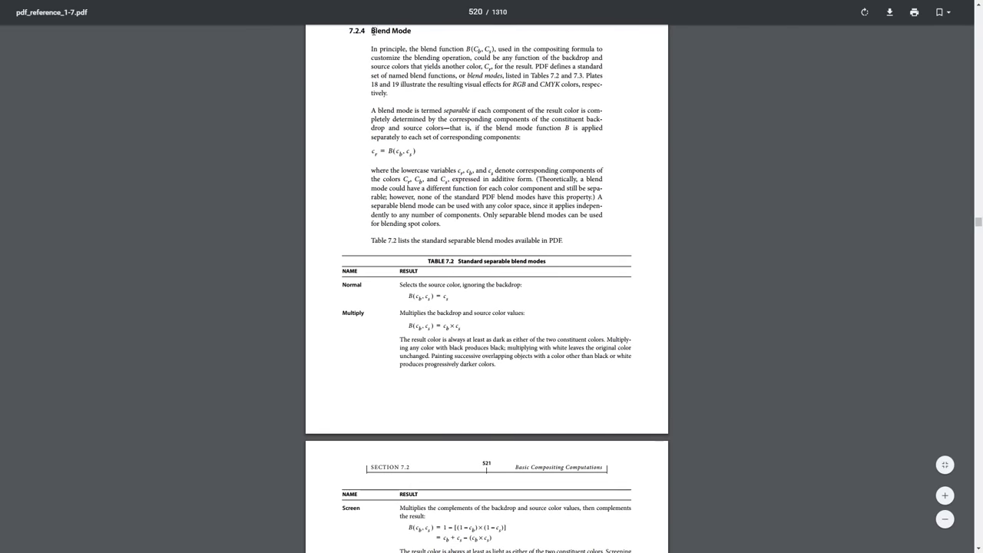
{"action": "left_click_drag", "start_coordinate": [372, 31], "coordinate": [414, 31]}
{"action": "scroll", "coordinate": [476, 228], "scroll_direction": "down", "scroll_amount": 1}
{"action": "scroll", "coordinate": [475, 228], "scroll_direction": "down", "scroll_amount": 2}
{"action": "double_click", "coordinate": [362, 132]}
{"action": "left_click", "coordinate": [345, 154]}
{"action": "scroll", "coordinate": [363, 178], "scroll_direction": "down", "scroll_amount": 2}
{"action": "scroll", "coordinate": [352, 319], "scroll_direction": "down", "scroll_amount": 6}
{"action": "scroll", "coordinate": [376, 245], "scroll_direction": "down", "scroll_amount": 3}
{"action": "scroll", "coordinate": [352, 399], "scroll_direction": "down", "scroll_amount": 2}
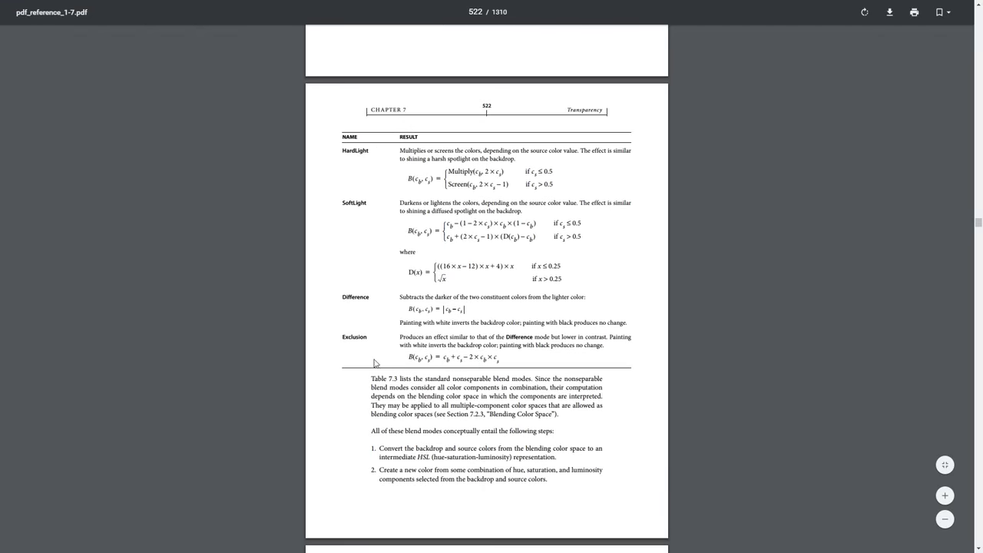
Return to Blender, align the Mix node under the Color Balance node's left edge, and review its blend modes, keeping Mix
{"action": "key", "text": "alt+Tab"}
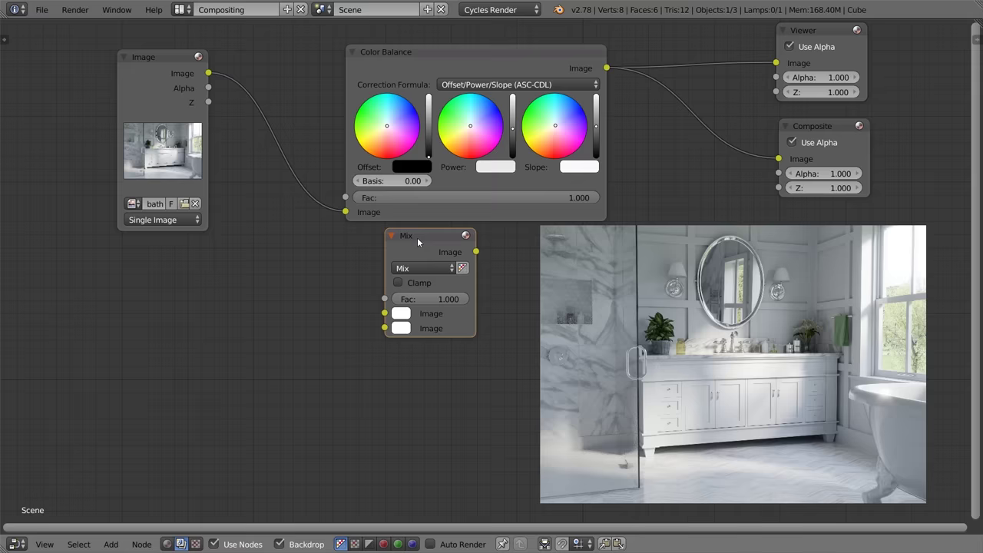
{"action": "left_click_drag", "start_coordinate": [418, 237], "coordinate": [377, 236]}
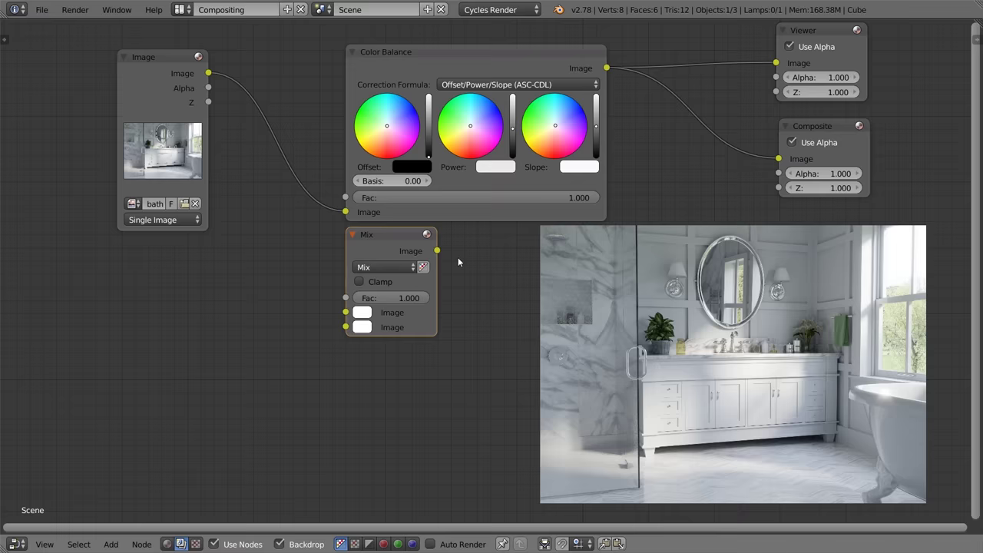
{"action": "left_click", "coordinate": [382, 268]}
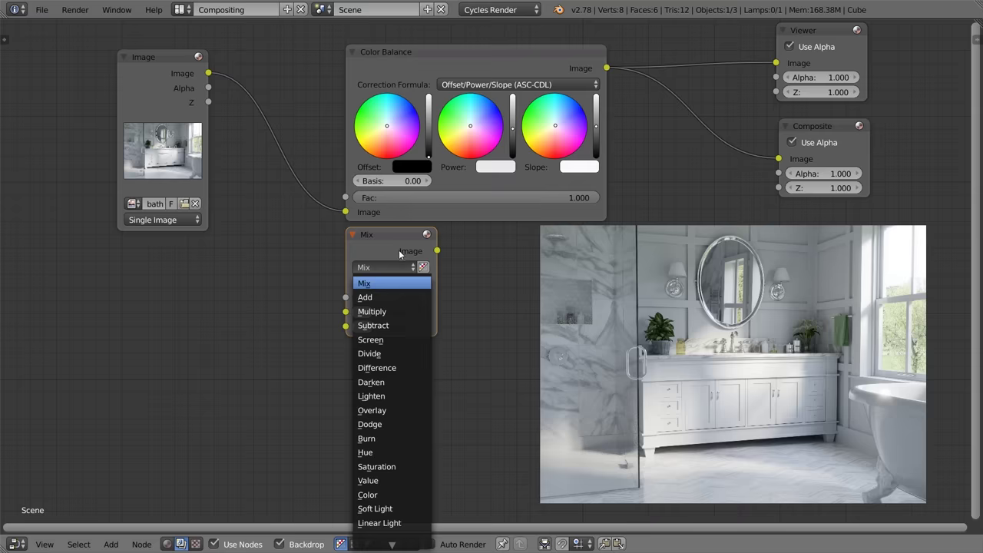
{"action": "left_click", "coordinate": [379, 267]}
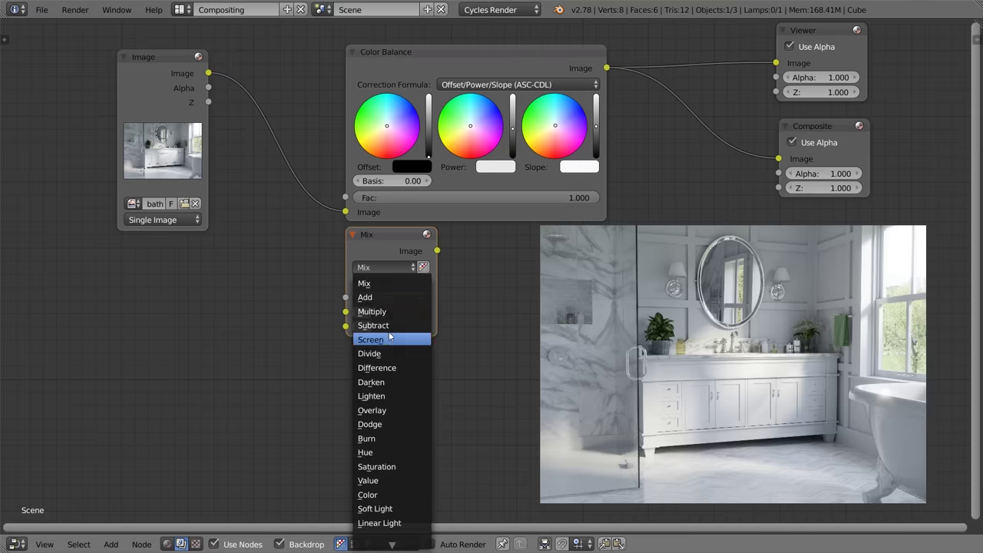
{"action": "left_click", "coordinate": [391, 283]}
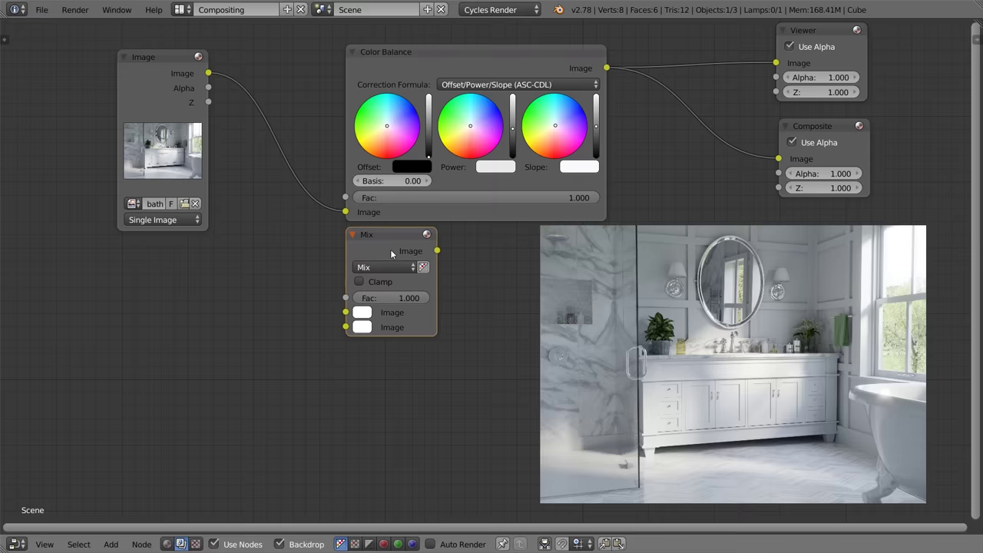
{"action": "left_click", "coordinate": [359, 268]}
{"action": "left_click", "coordinate": [388, 268]}
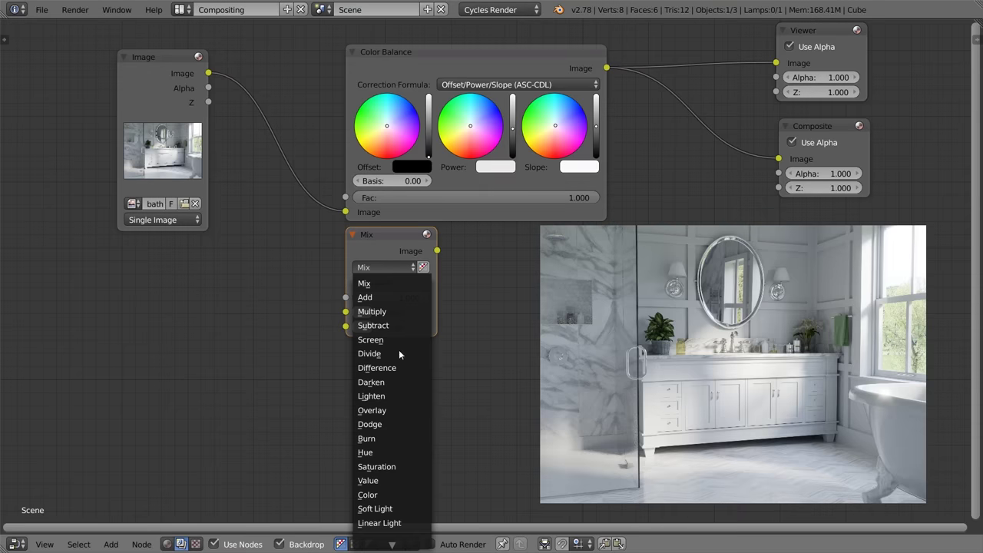
{"action": "left_click", "coordinate": [410, 250]}
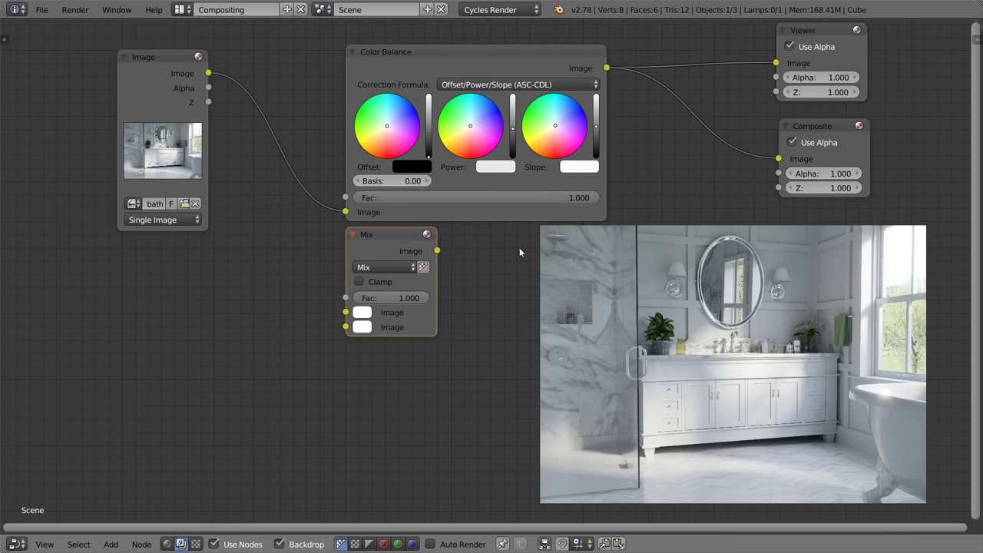
Switch to the Twitter page in the browser and look through the renders posted under #filmic_blender
{"action": "key", "text": "alt+Tab"}
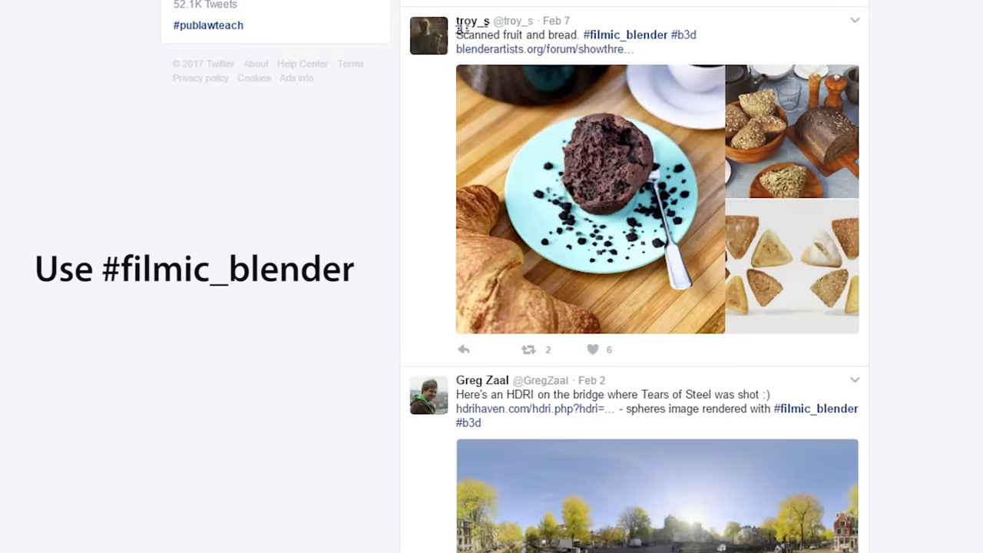
{"action": "scroll", "coordinate": [634, 276], "scroll_direction": "down", "scroll_amount": 12}
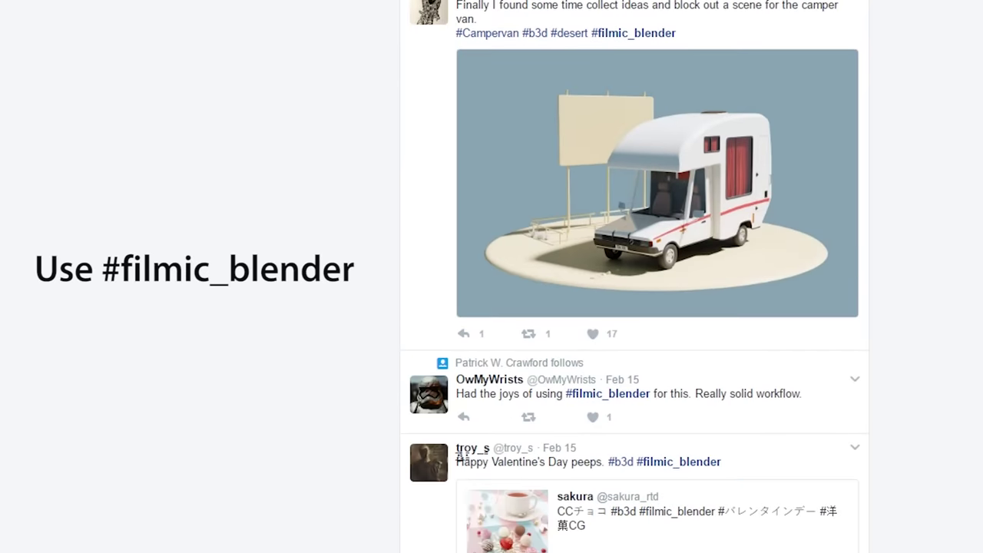
{"action": "scroll", "coordinate": [634, 276], "scroll_direction": "down", "scroll_amount": 8}
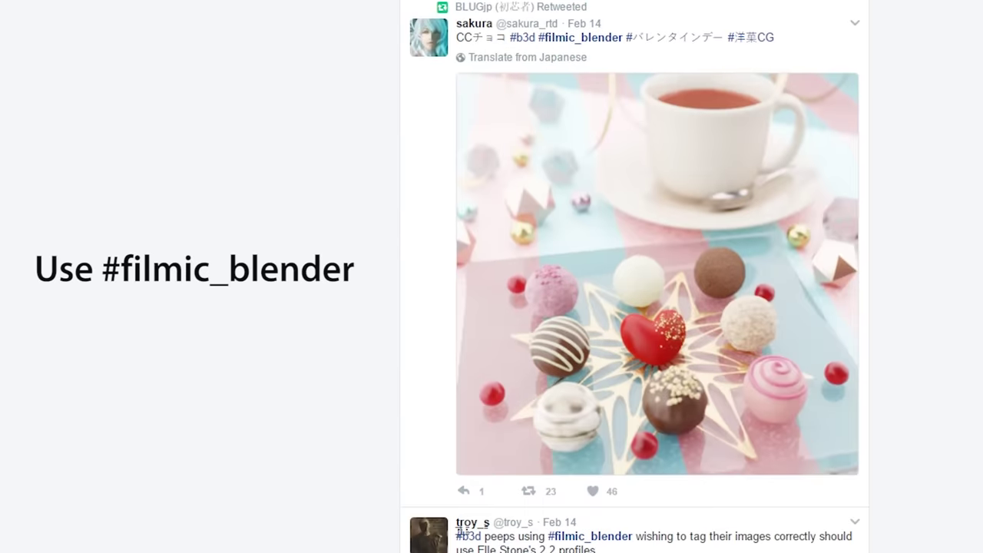
{"action": "scroll", "coordinate": [635, 276], "scroll_direction": "down", "scroll_amount": 15}
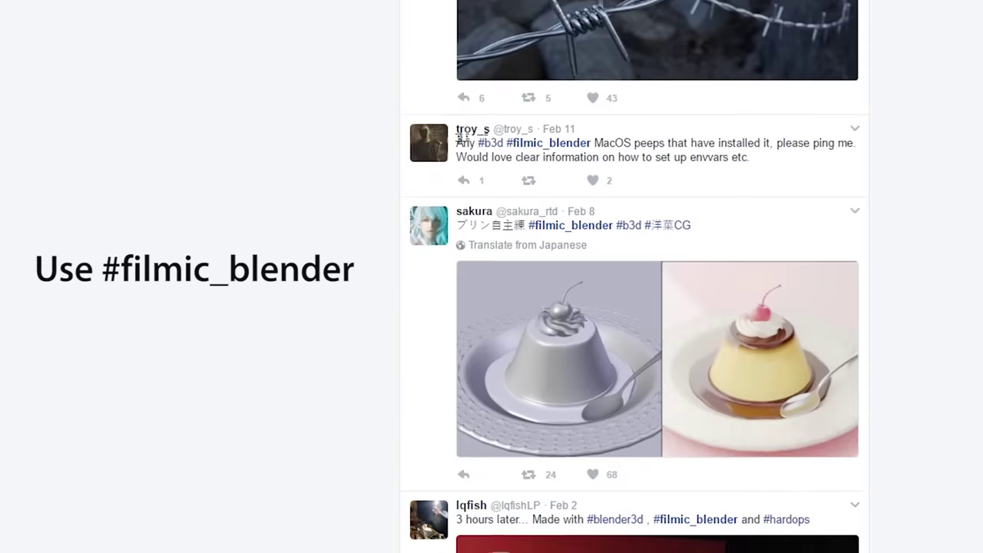
{"action": "scroll", "coordinate": [462, 139], "scroll_direction": "down", "scroll_amount": 4}
{"action": "scroll", "coordinate": [635, 277], "scroll_direction": "down", "scroll_amount": 14}
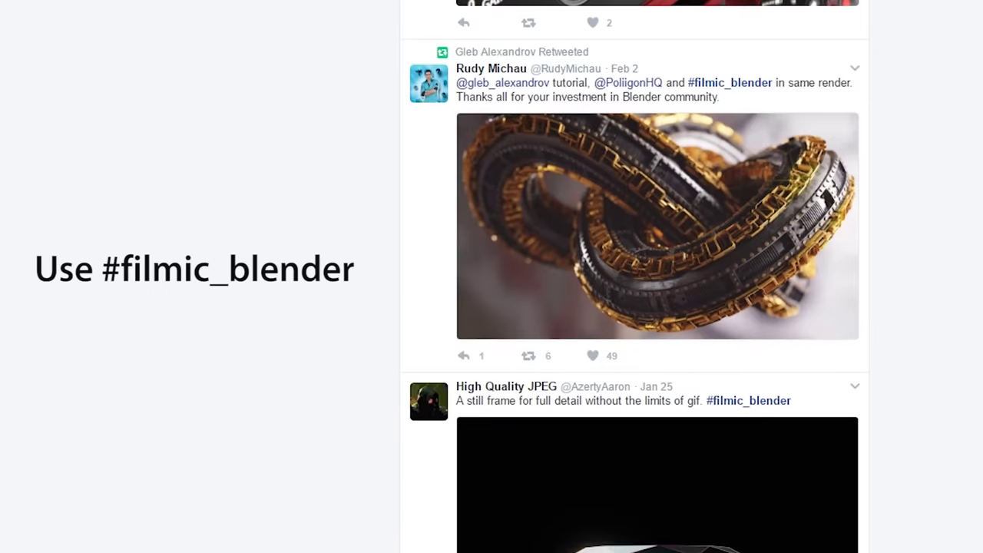